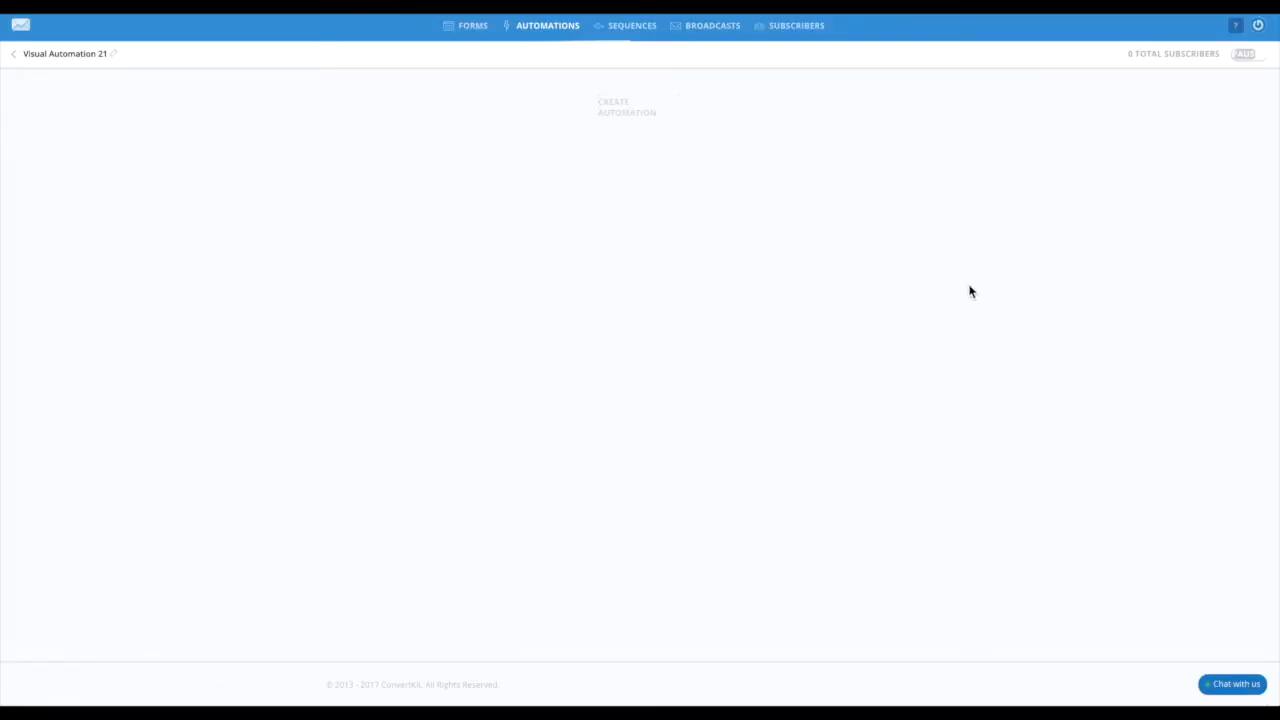
Step: Start the automation when a subscriber joins the form "A complete guide to handlettering"
{"action": "left_click", "coordinate": [617, 119]}
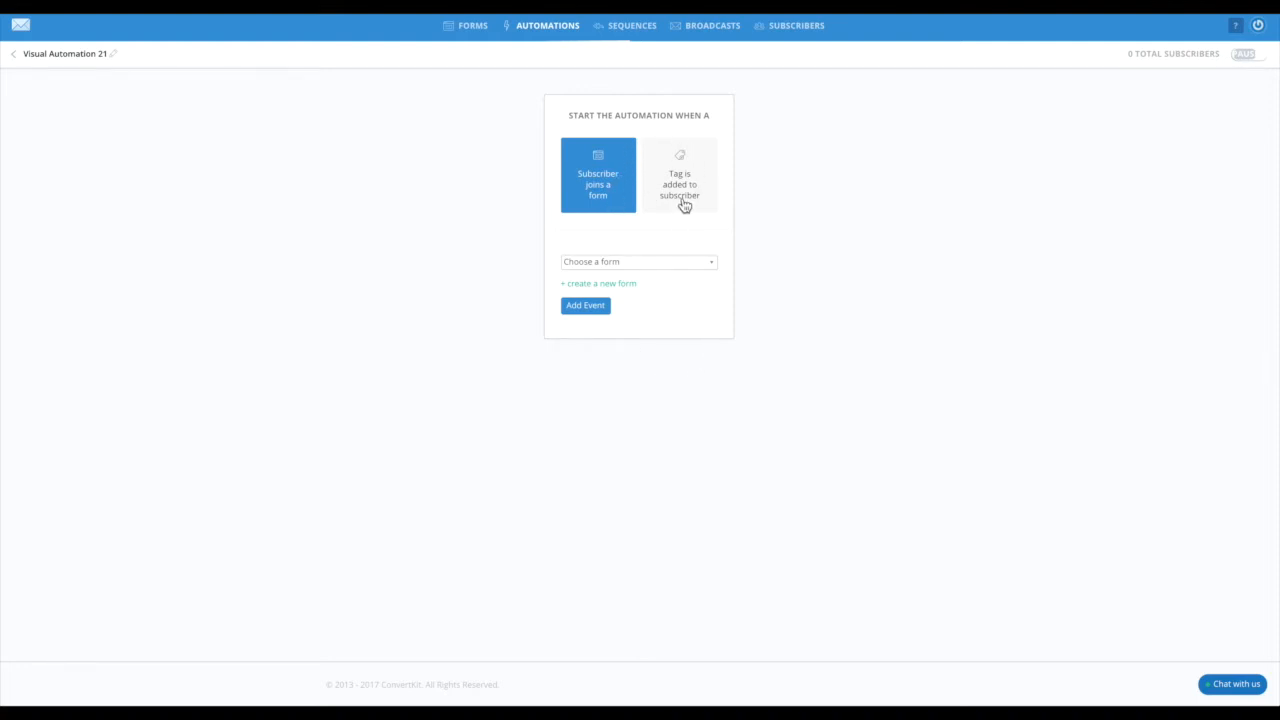
{"action": "left_click", "coordinate": [620, 261]}
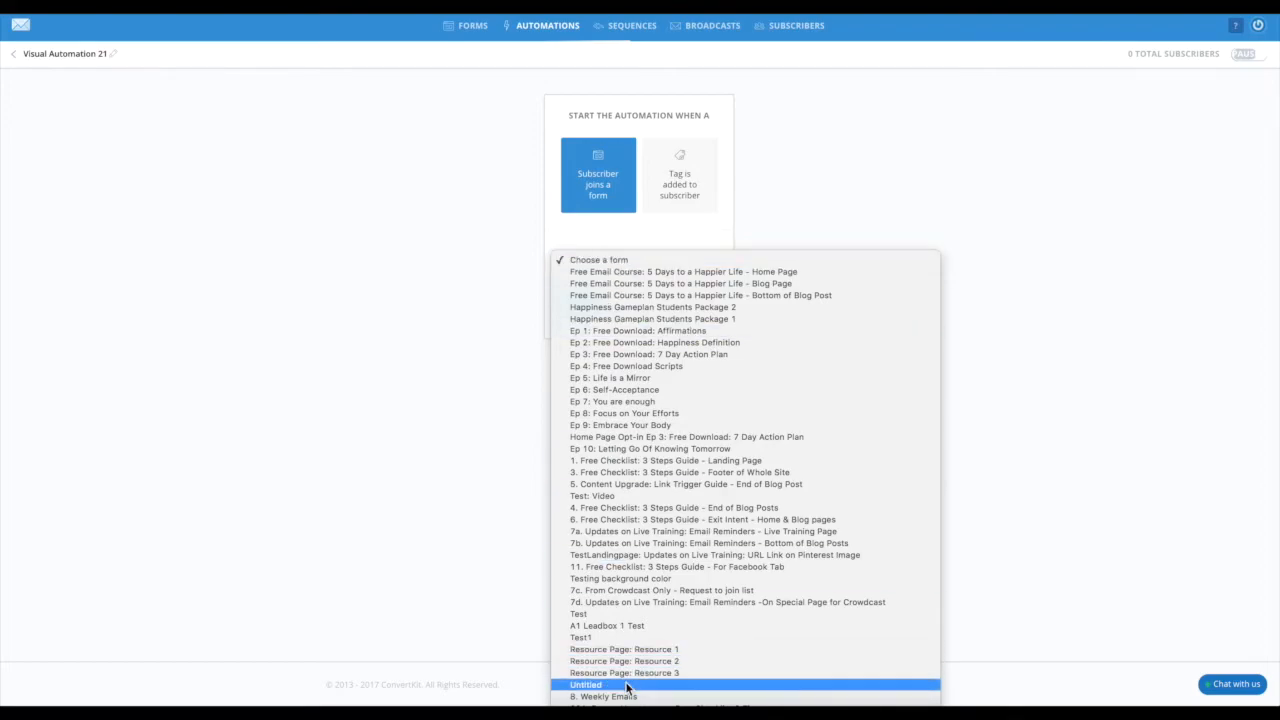
{"action": "scroll", "coordinate": [628, 688], "scroll_direction": "down", "scroll_amount": 5}
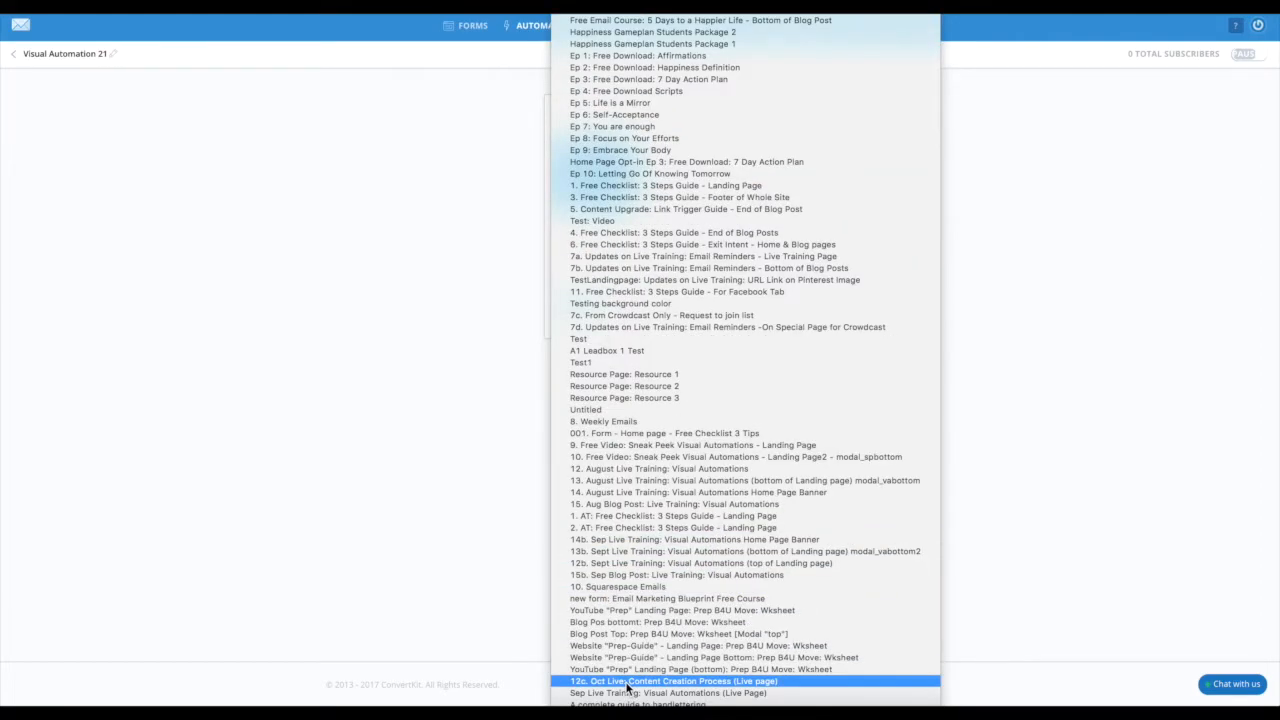
{"action": "left_click", "coordinate": [629, 703]}
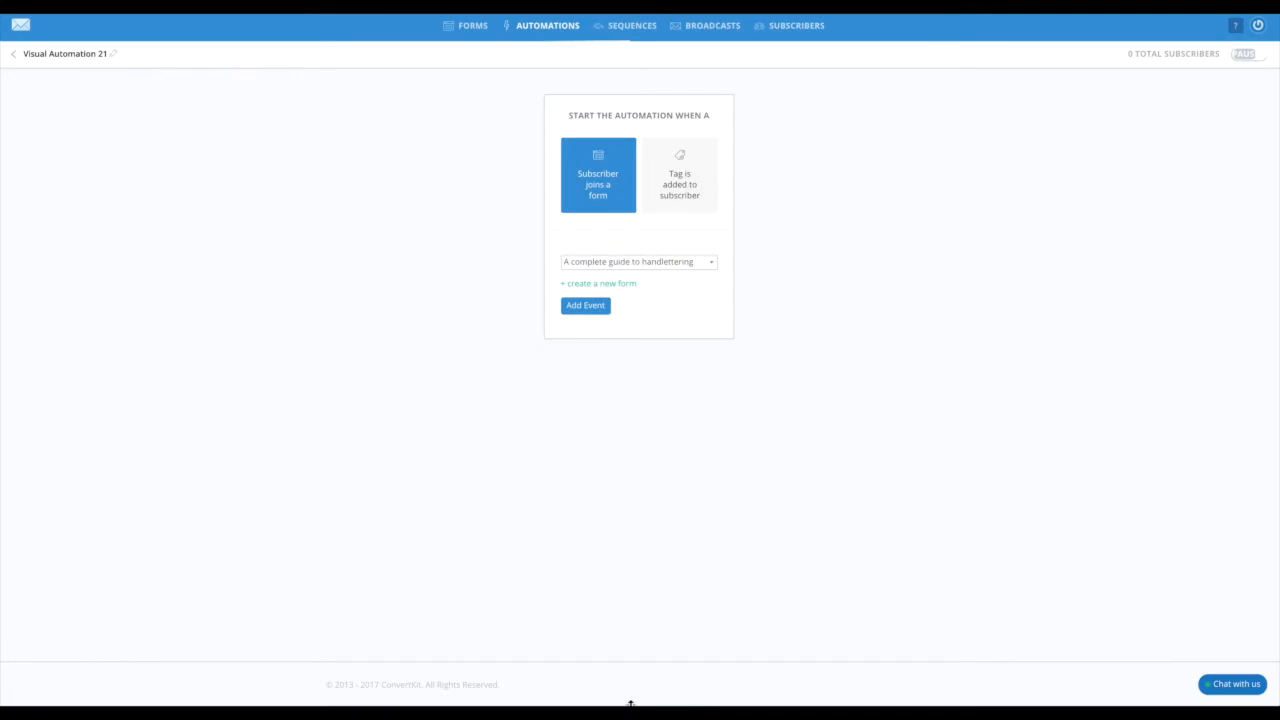
{"action": "left_click", "coordinate": [594, 311]}
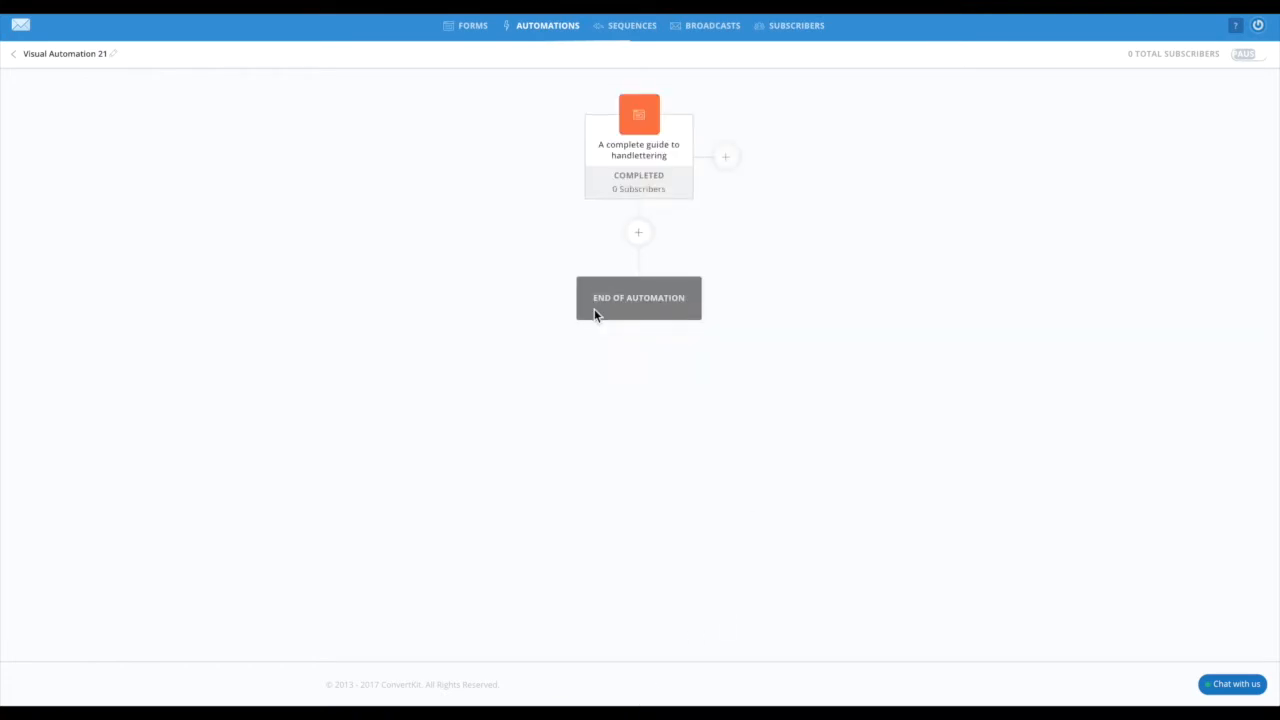
Step: Add a second starting event beside the first for subscribers joining the form "Handlettering fonts workbook"
{"action": "left_click", "coordinate": [726, 157]}
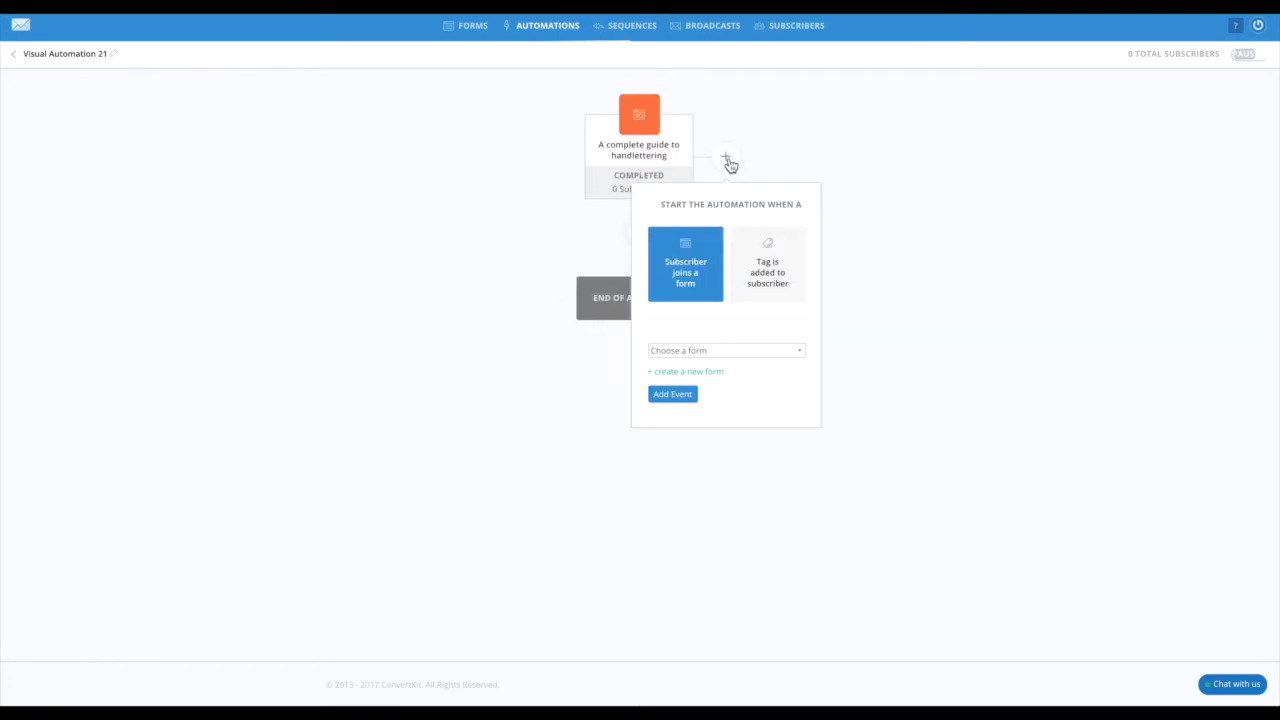
{"action": "left_click", "coordinate": [694, 349]}
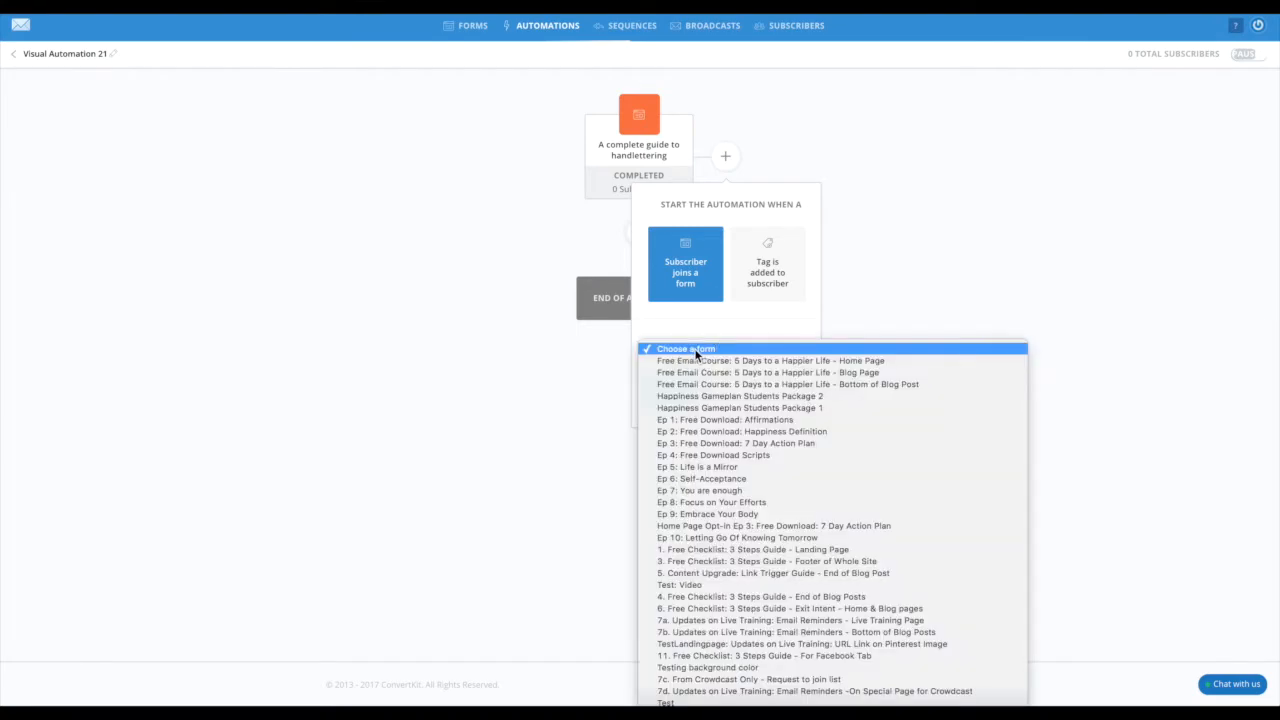
{"action": "scroll", "coordinate": [694, 348], "scroll_direction": "down", "scroll_amount": 5}
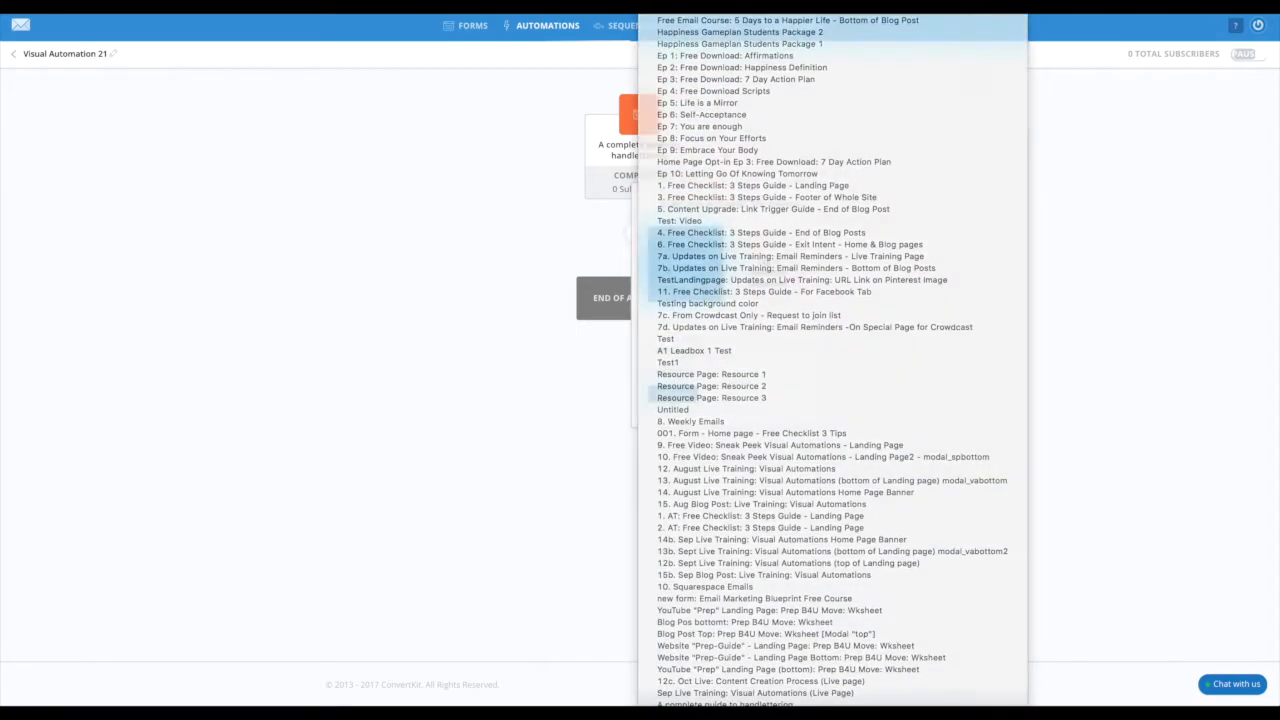
{"action": "left_click", "coordinate": [736, 715]}
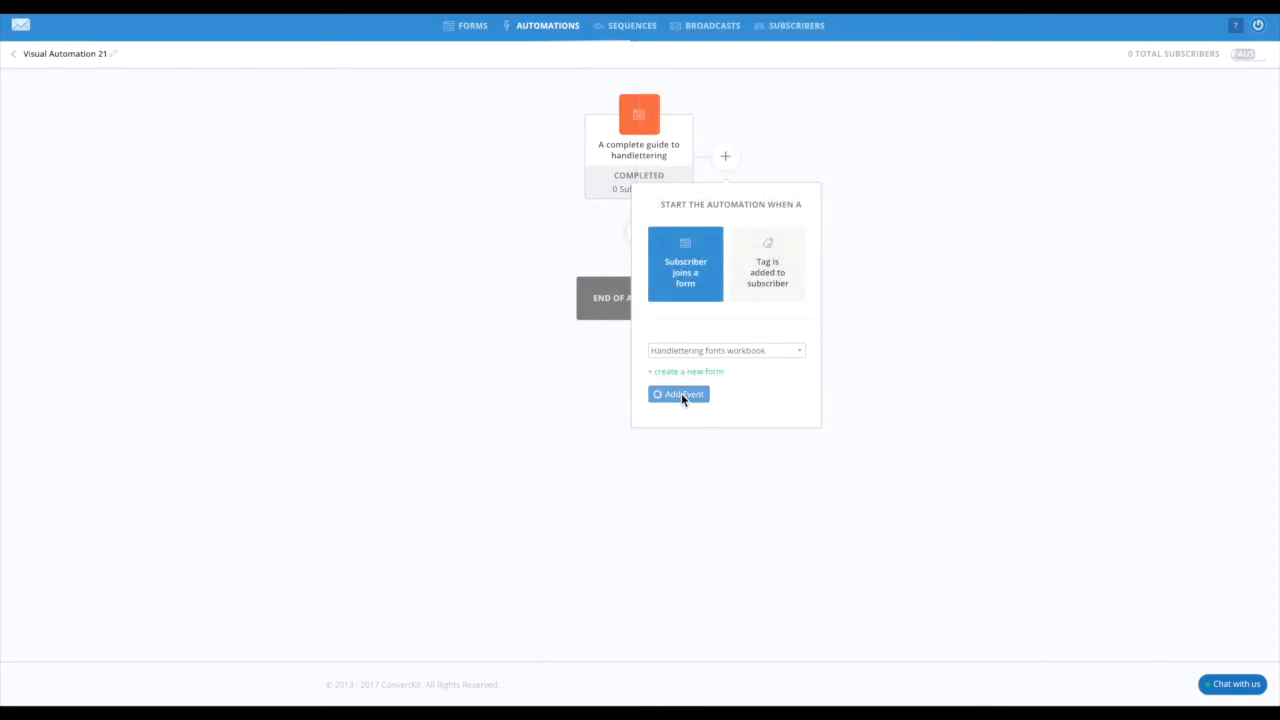
{"action": "left_click", "coordinate": [683, 397]}
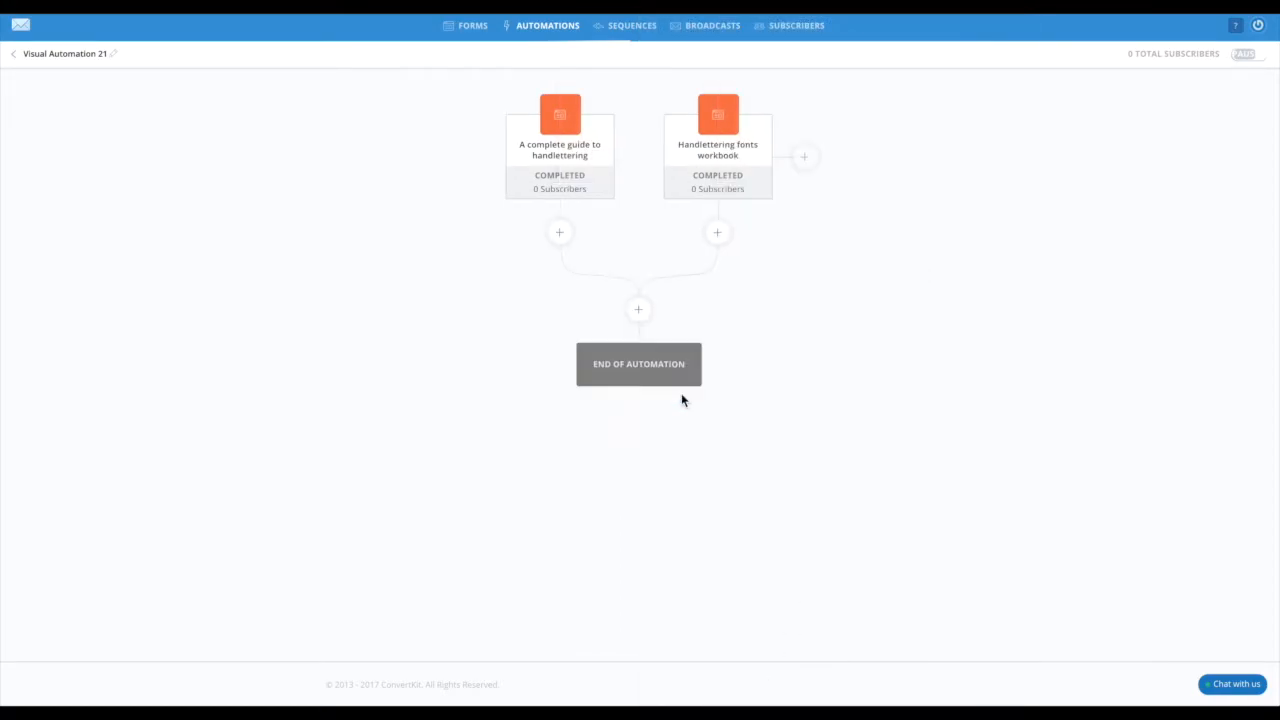
Step: Add an action below the point where both form paths merge that tags subscribers "Interested: Handlettering"
{"action": "left_click", "coordinate": [640, 313]}
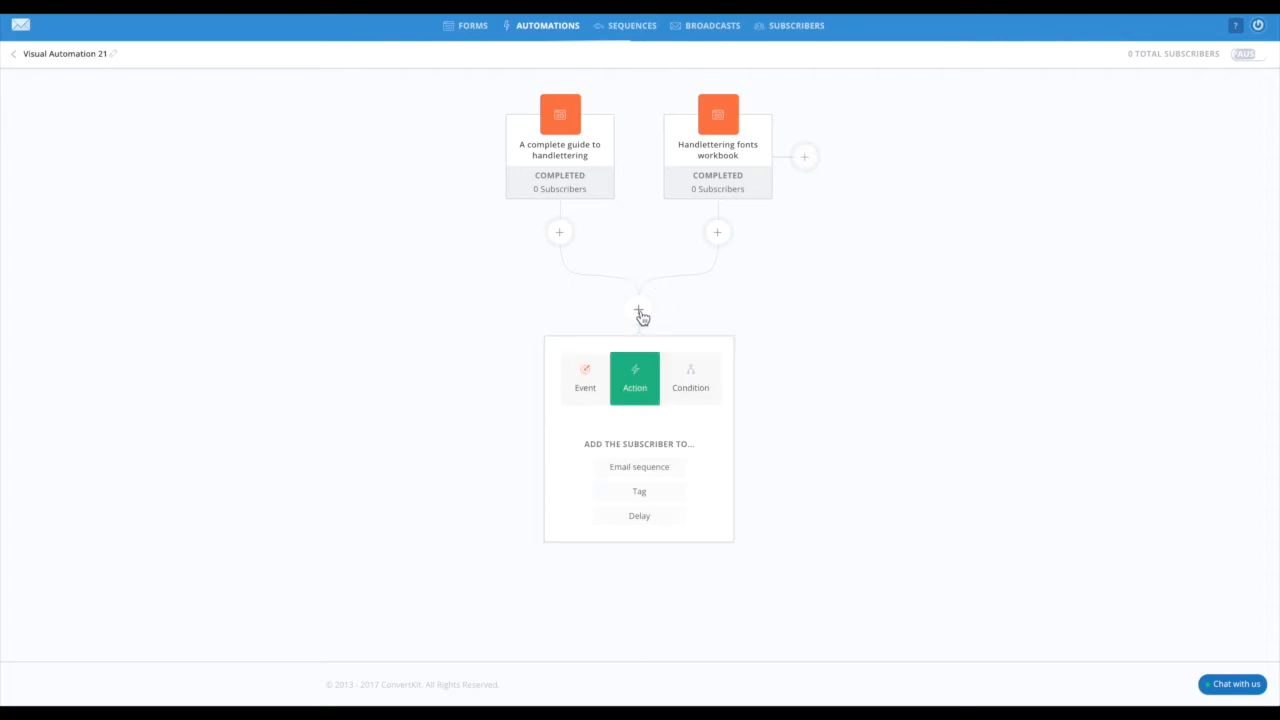
{"action": "left_click", "coordinate": [645, 490]}
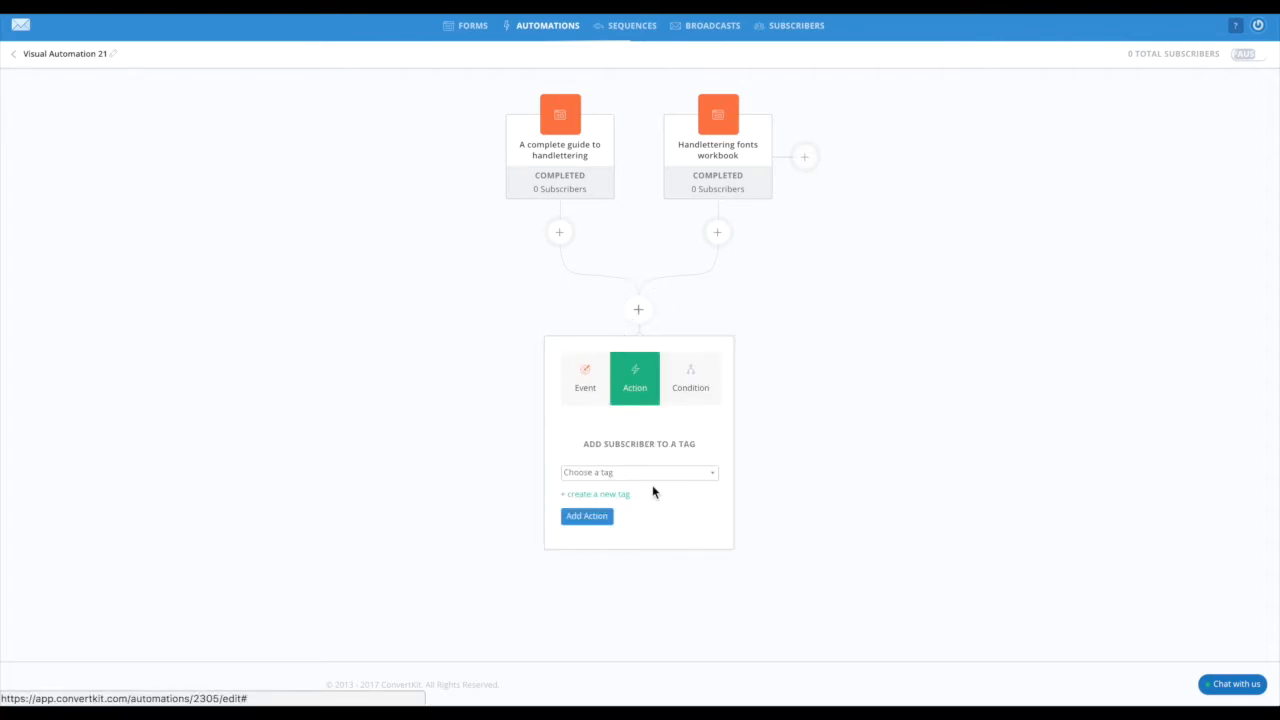
{"action": "left_click", "coordinate": [655, 472]}
{"action": "scroll", "coordinate": [650, 510], "scroll_direction": "down", "scroll_amount": 5}
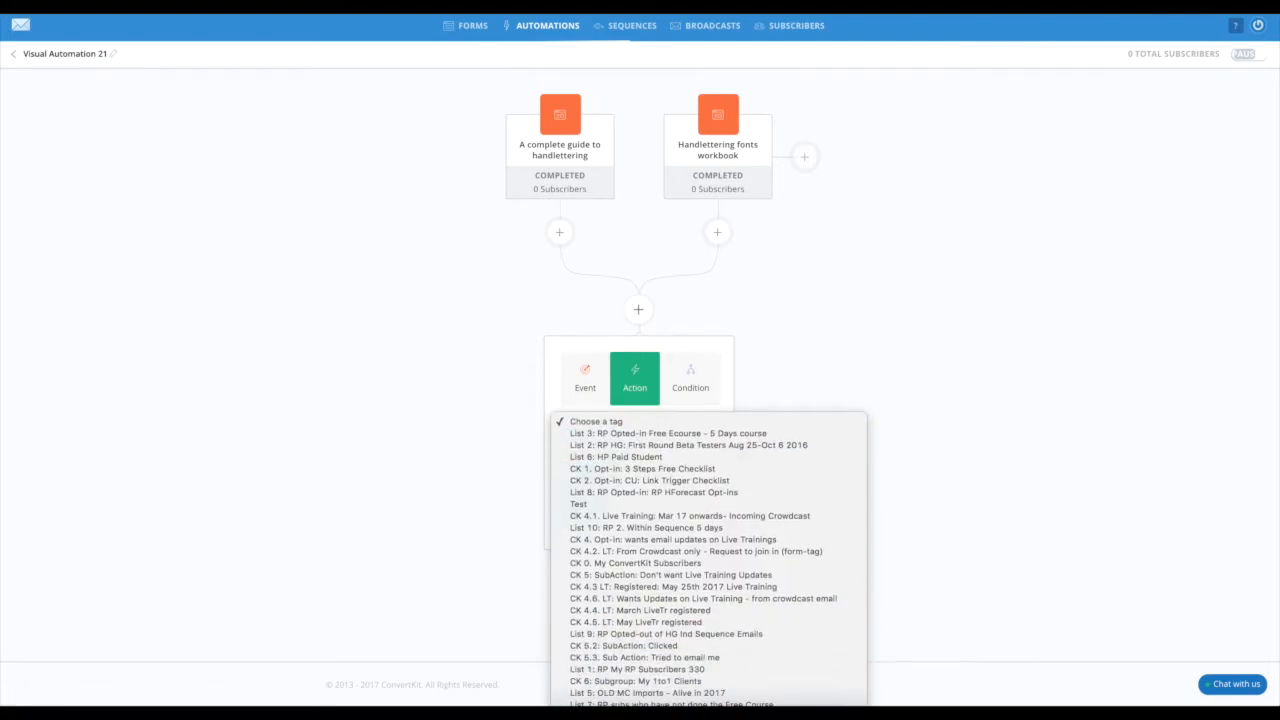
{"action": "scroll", "coordinate": [655, 500], "scroll_direction": "down", "scroll_amount": 5}
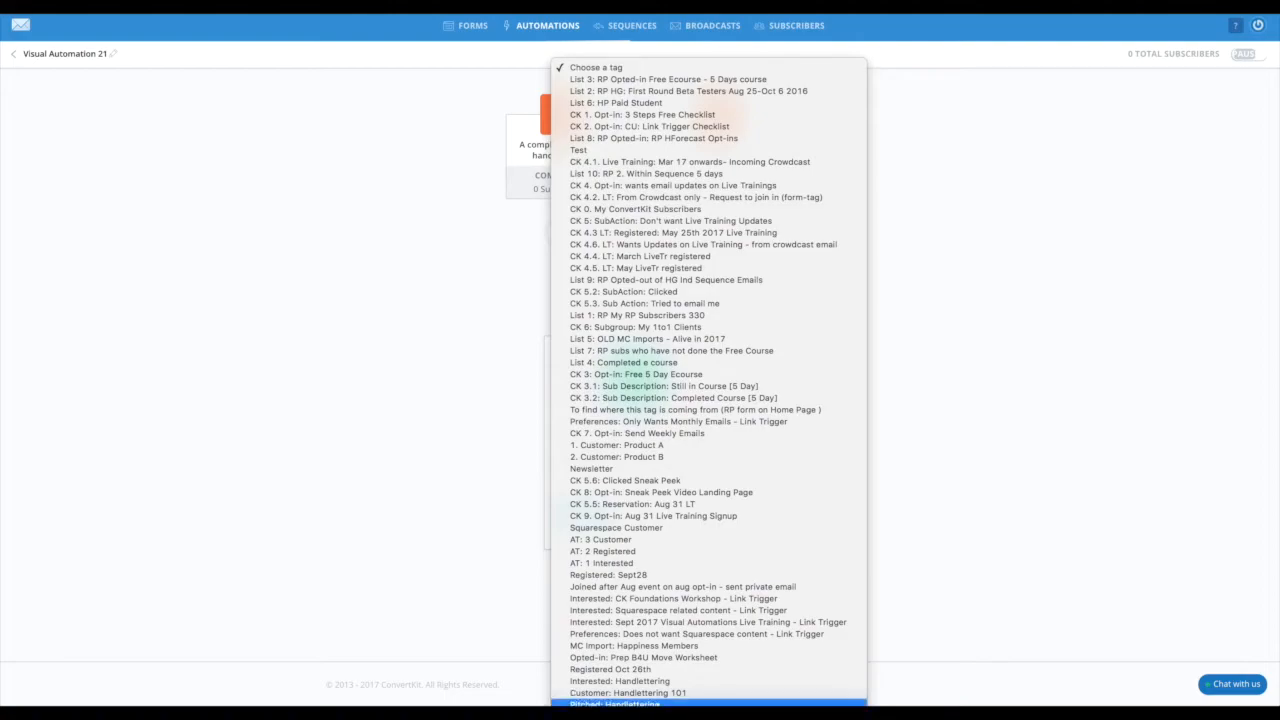
{"action": "left_click", "coordinate": [666, 685]}
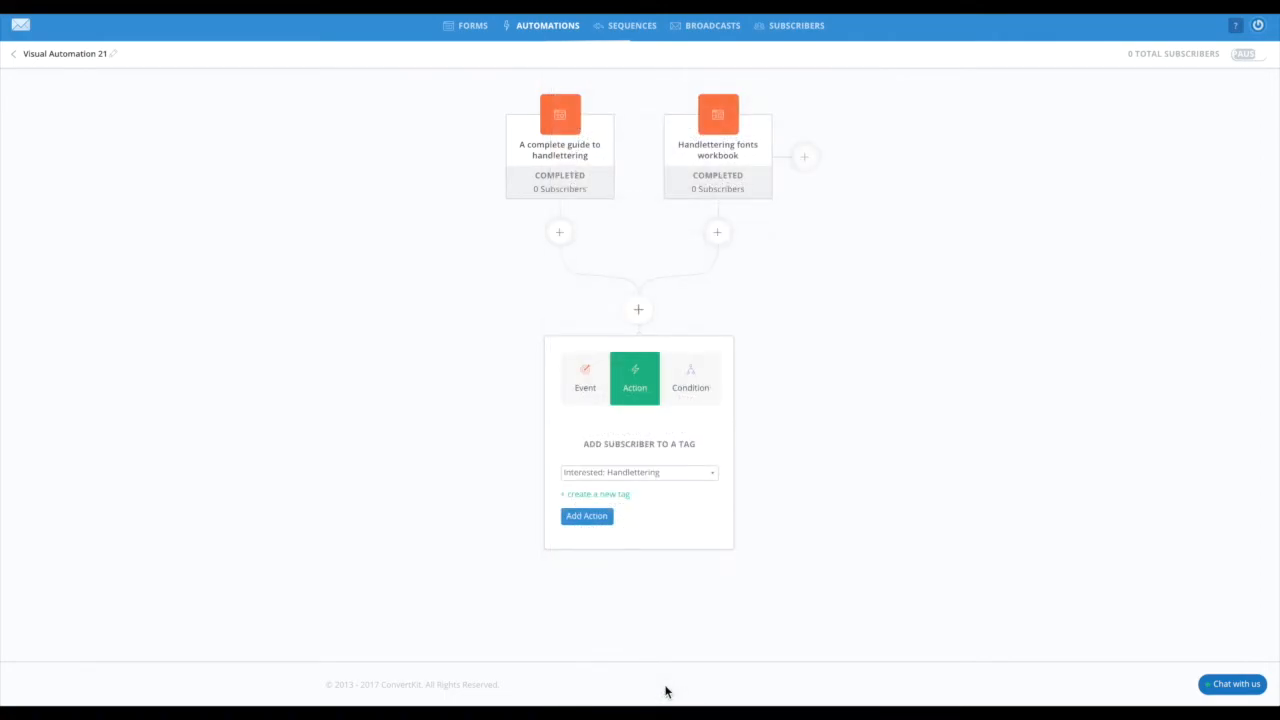
{"action": "left_click", "coordinate": [608, 520]}
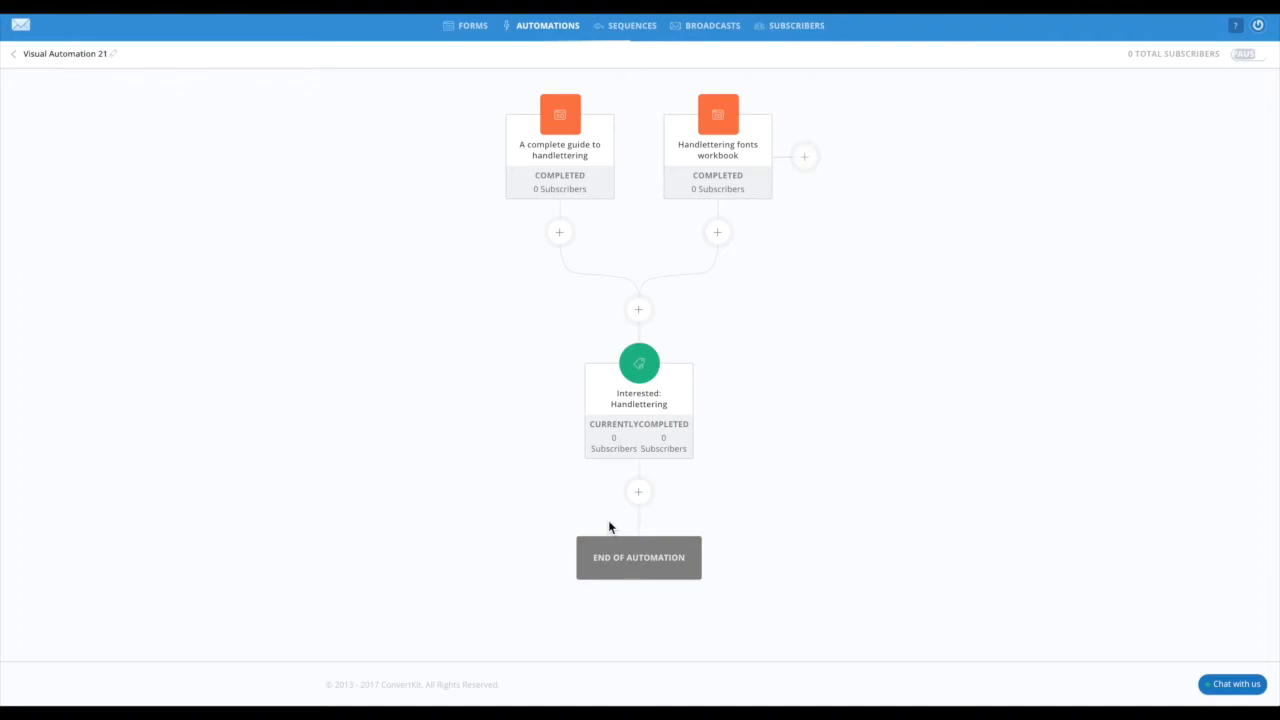
Step: Add a condition below the "Interested: Handlettering" tag that checks for the tag "Customer: Handlettering 101"
{"action": "mouse_move", "coordinate": [642, 378]}
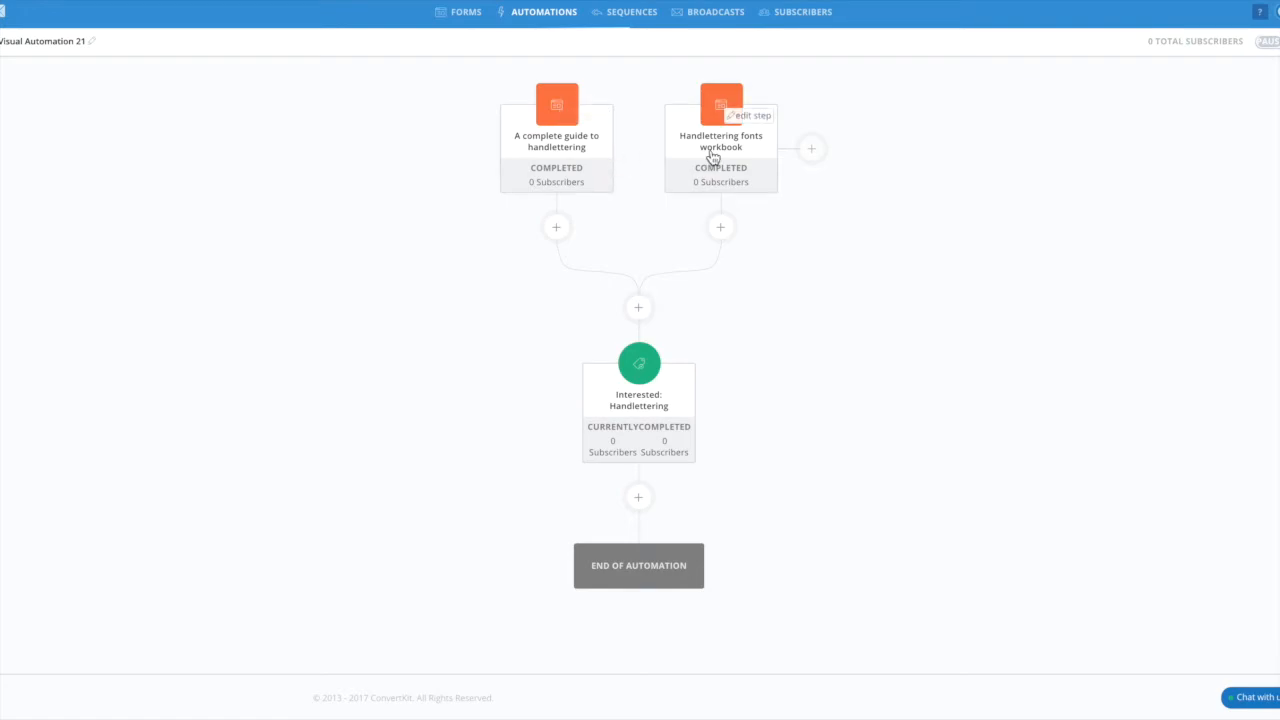
{"action": "left_click", "coordinate": [637, 500]}
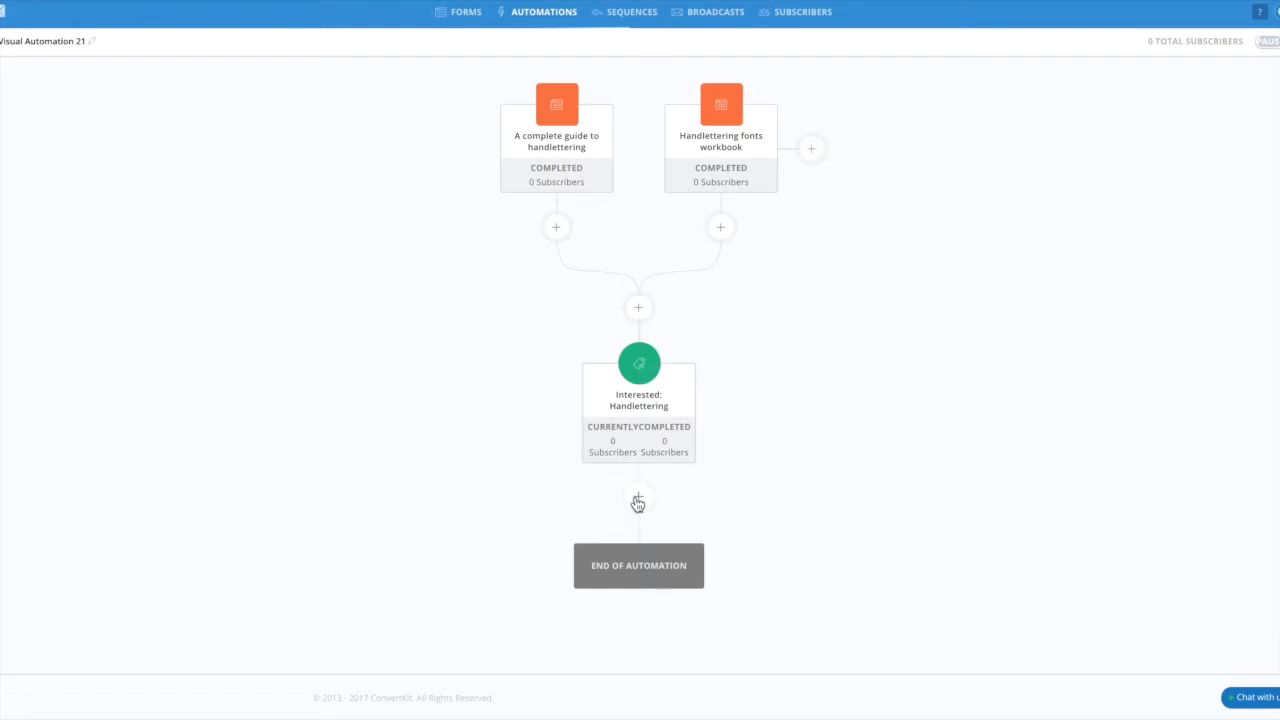
{"action": "scroll", "coordinate": [800, 489], "scroll_direction": "down", "scroll_amount": 1}
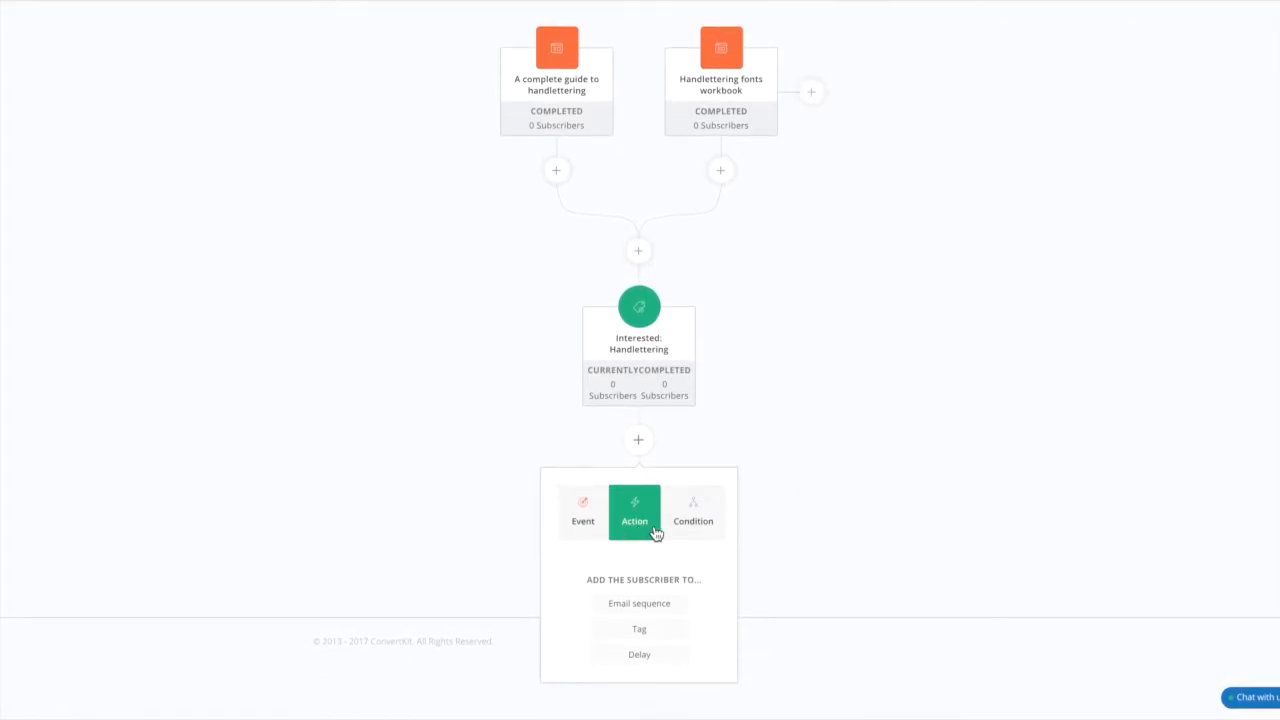
{"action": "left_click", "coordinate": [708, 533]}
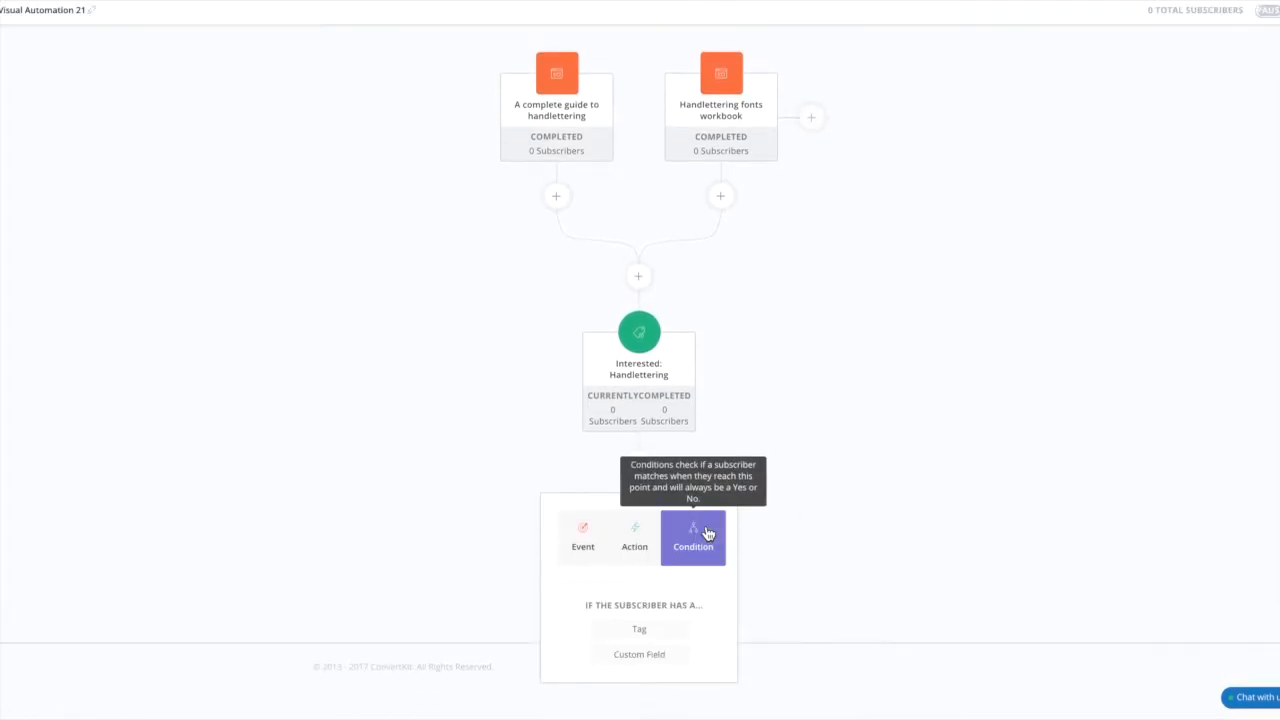
{"action": "left_click", "coordinate": [655, 630]}
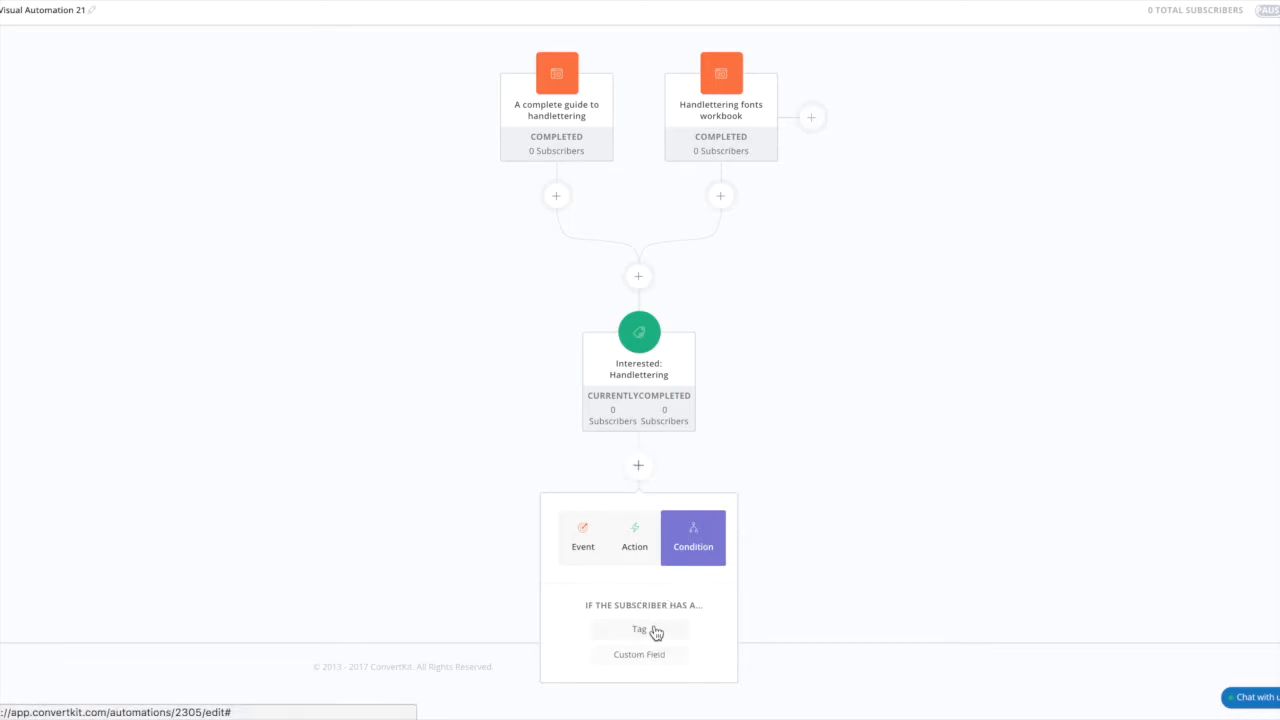
{"action": "left_click", "coordinate": [650, 609]}
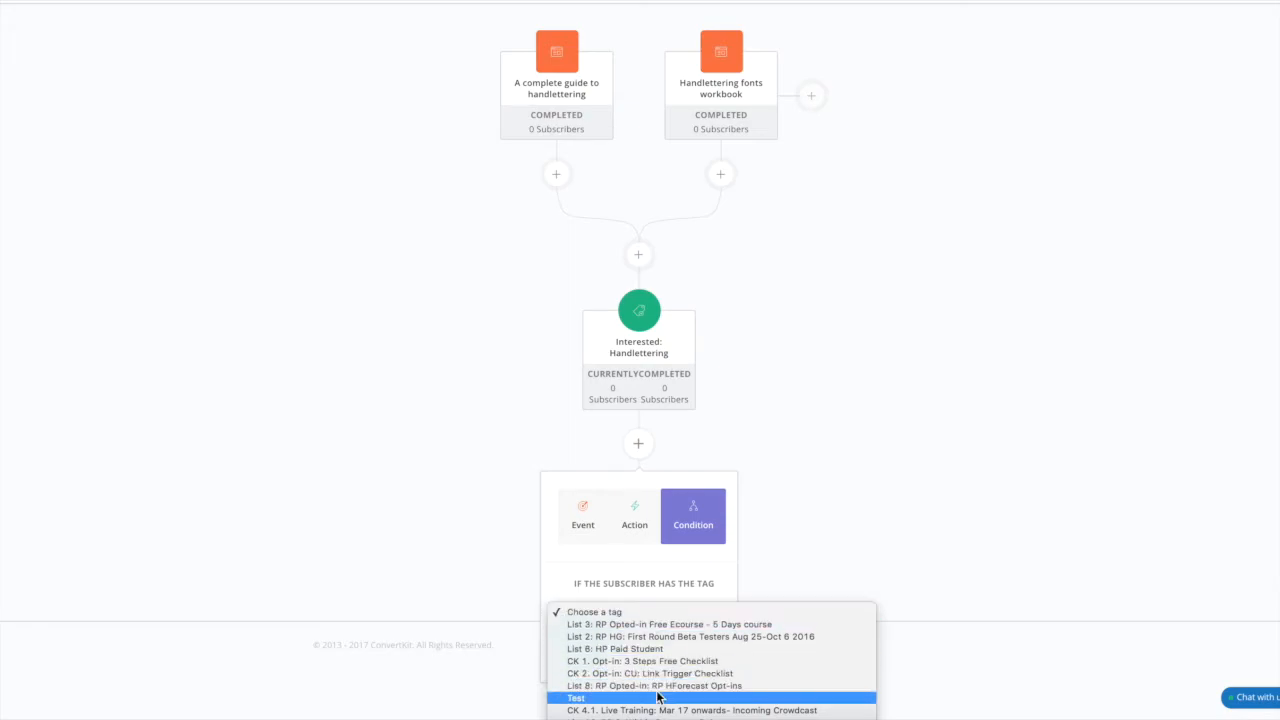
{"action": "scroll", "coordinate": [655, 690], "scroll_direction": "down", "scroll_amount": 5}
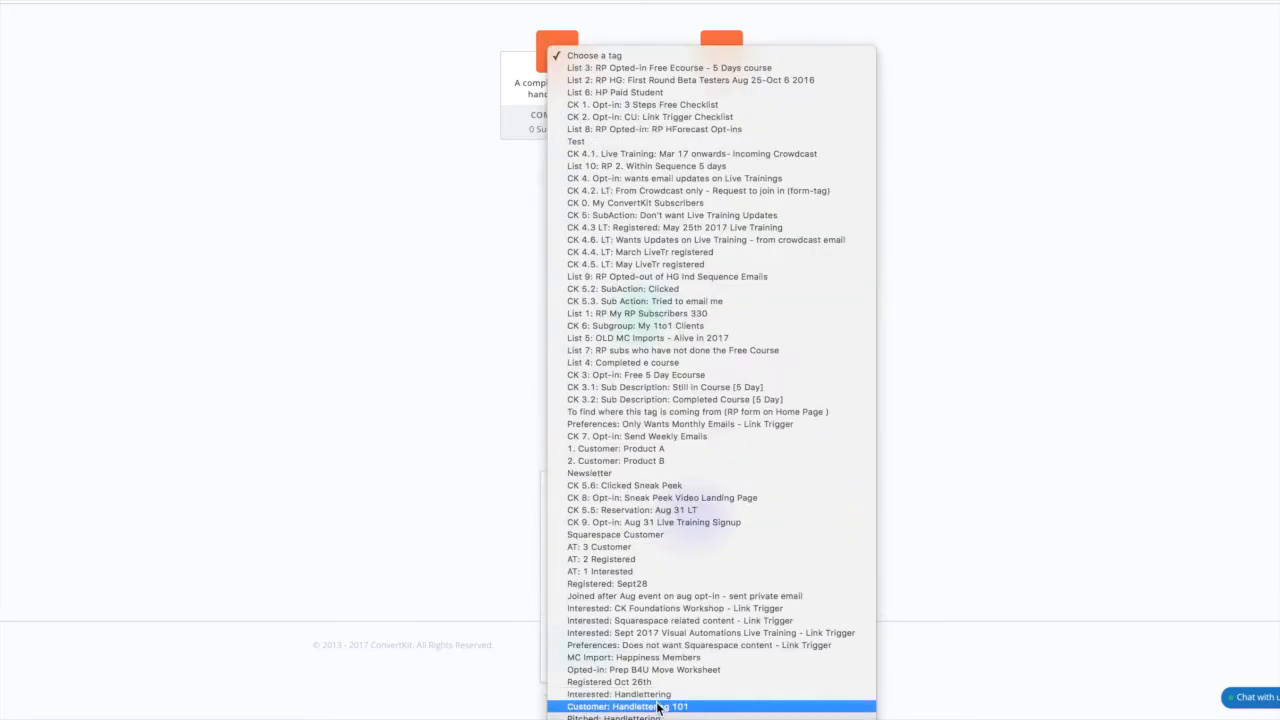
{"action": "left_click", "coordinate": [660, 706]}
{"action": "left_click", "coordinate": [592, 648]}
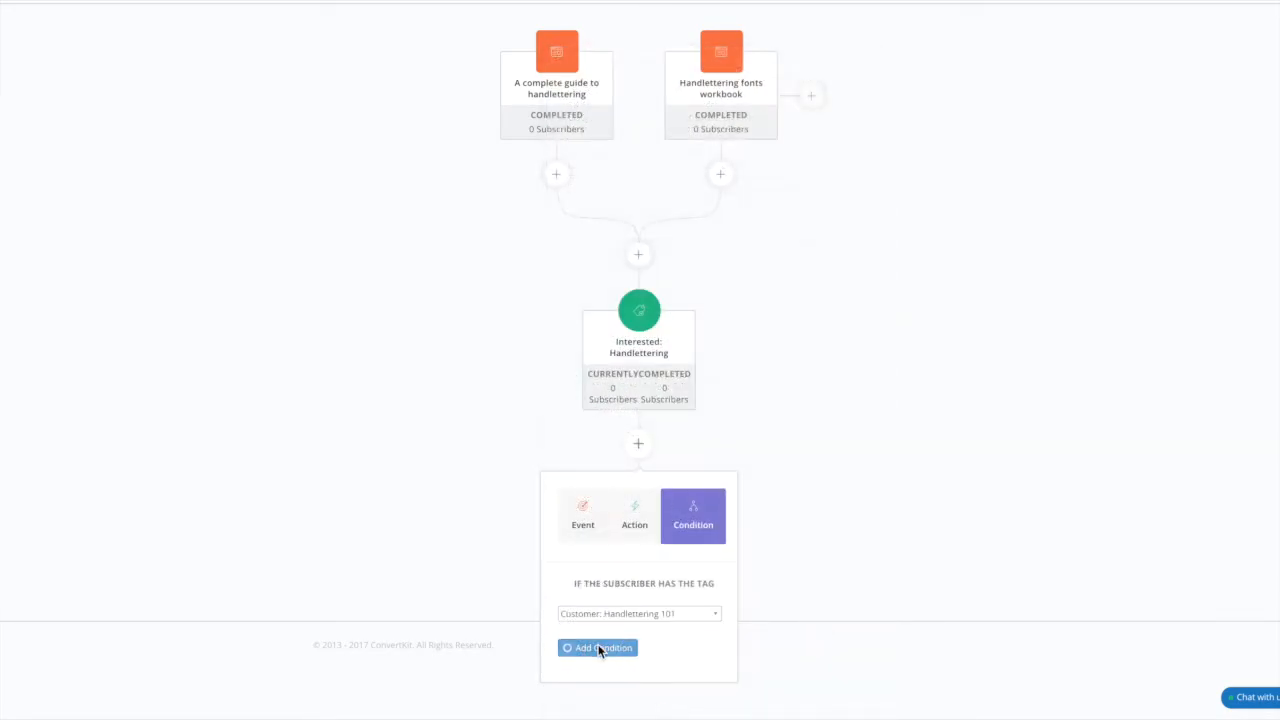
Step: Add an action on the condition's No branch that adds subscribers to the email sequence "Launch: Handlettering 101"
{"action": "scroll", "coordinate": [487, 611], "scroll_direction": "down", "scroll_amount": 3}
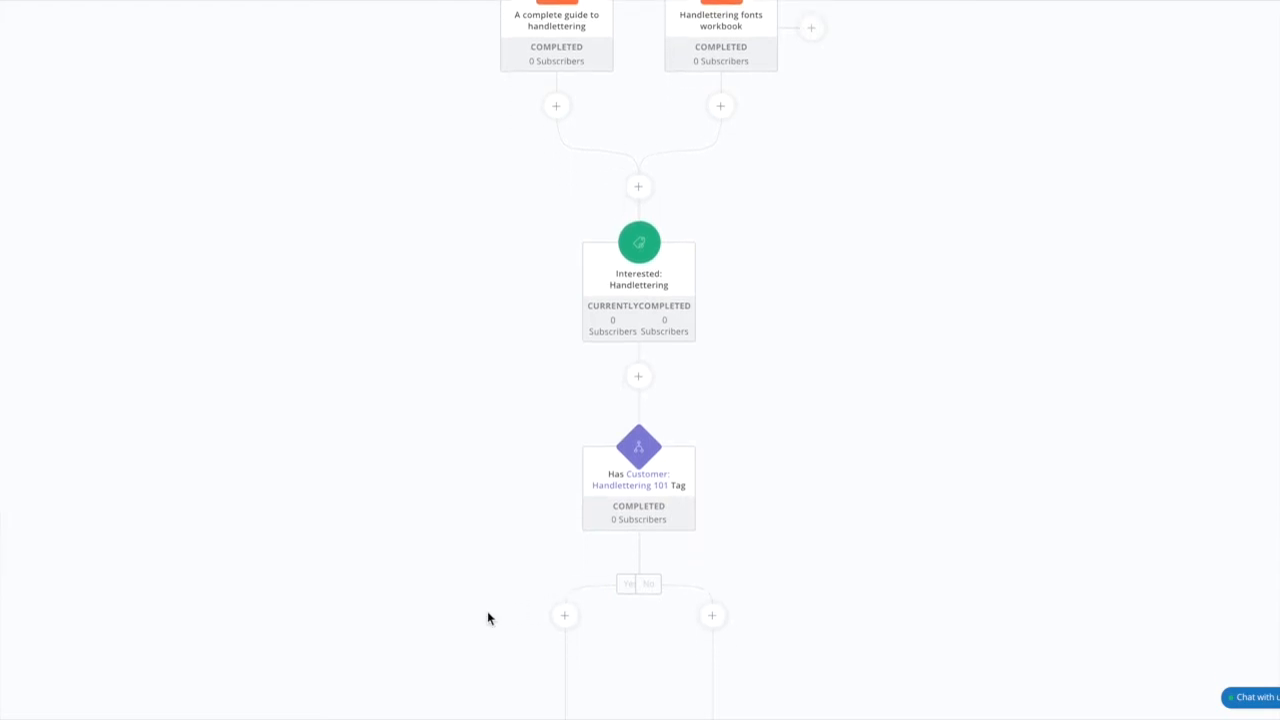
{"action": "scroll", "coordinate": [488, 618], "scroll_direction": "down", "scroll_amount": 2}
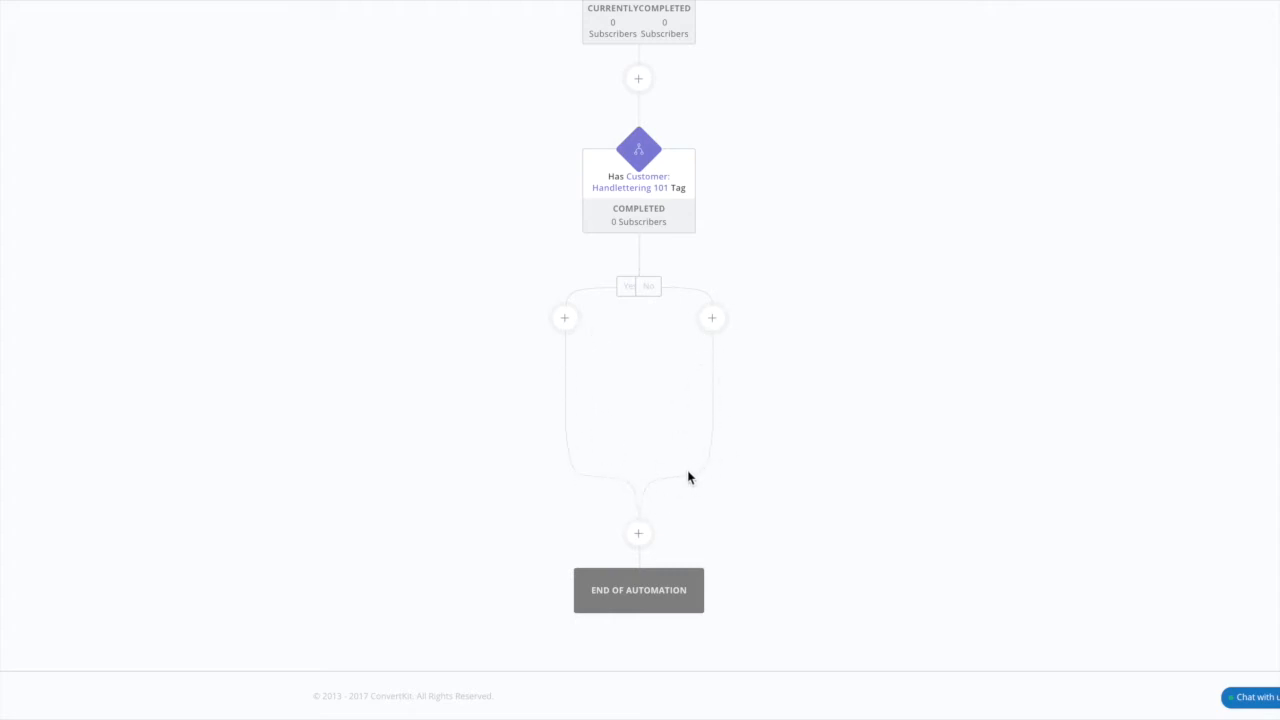
{"action": "mouse_move", "coordinate": [627, 204]}
{"action": "left_click", "coordinate": [720, 329]}
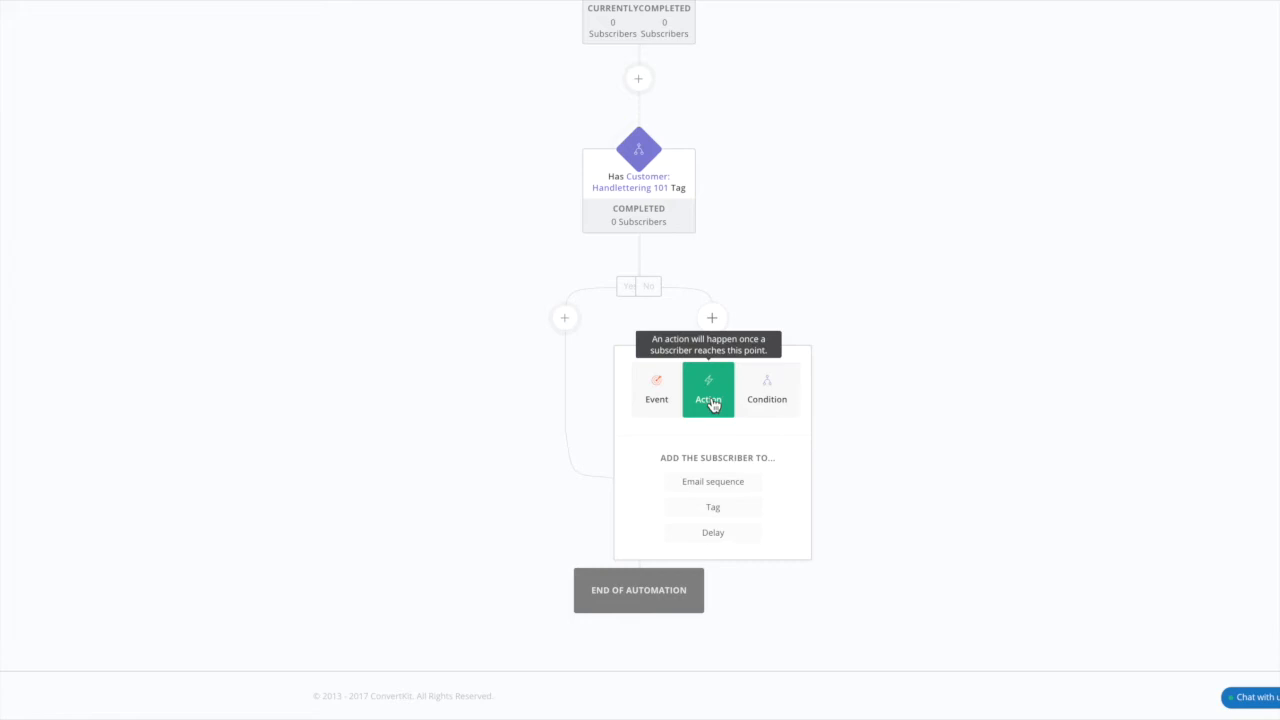
{"action": "left_click", "coordinate": [713, 486]}
{"action": "left_click", "coordinate": [713, 486]}
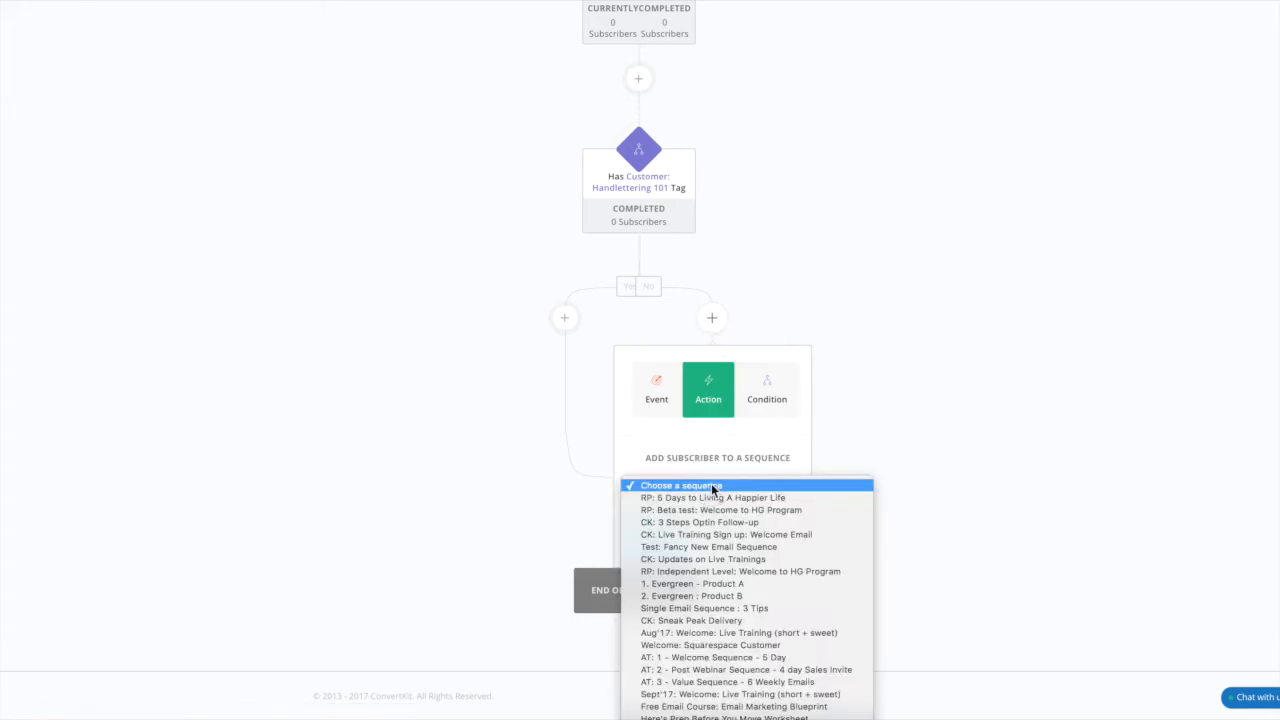
{"action": "scroll", "coordinate": [729, 615], "scroll_direction": "down", "scroll_amount": 2}
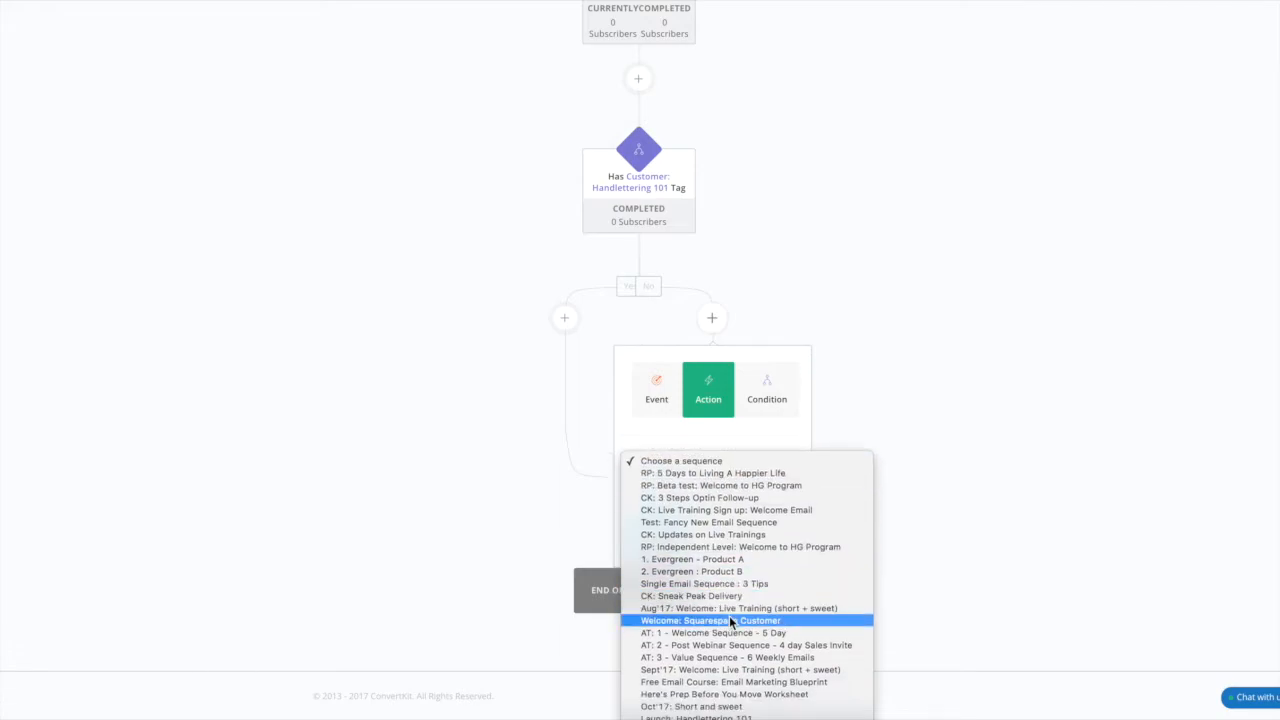
{"action": "left_click", "coordinate": [737, 717]}
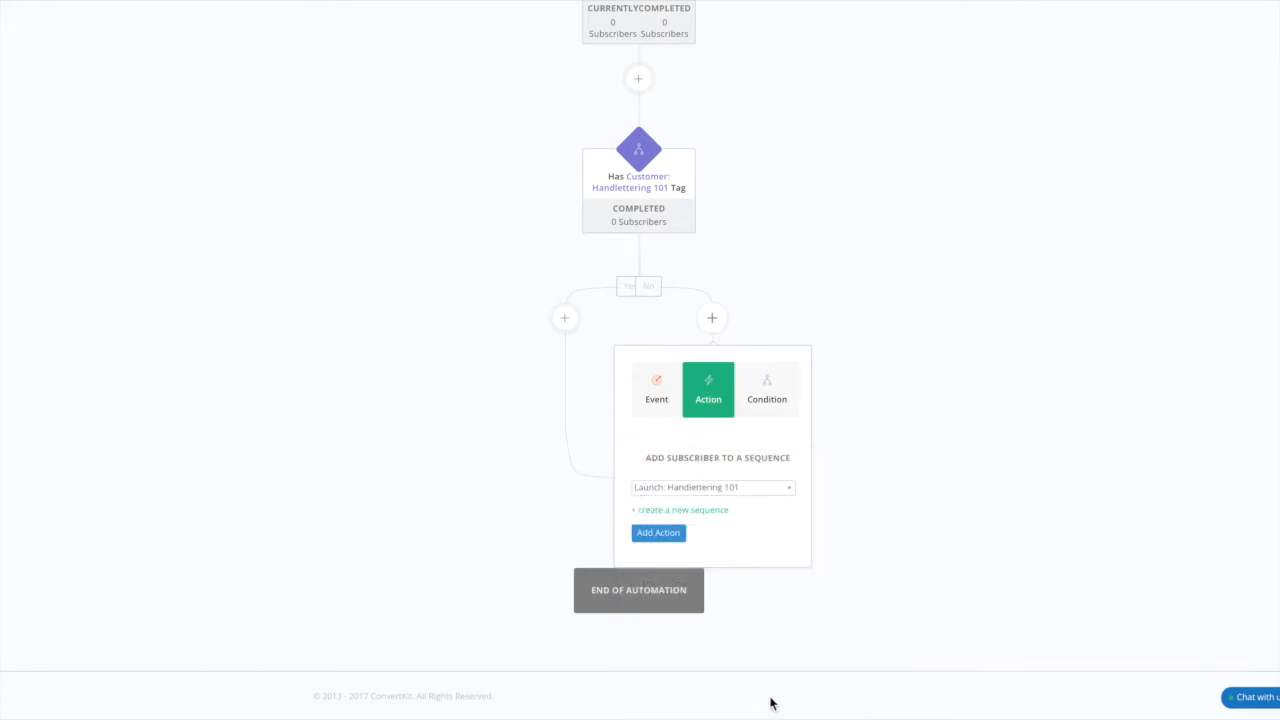
{"action": "left_click", "coordinate": [672, 538]}
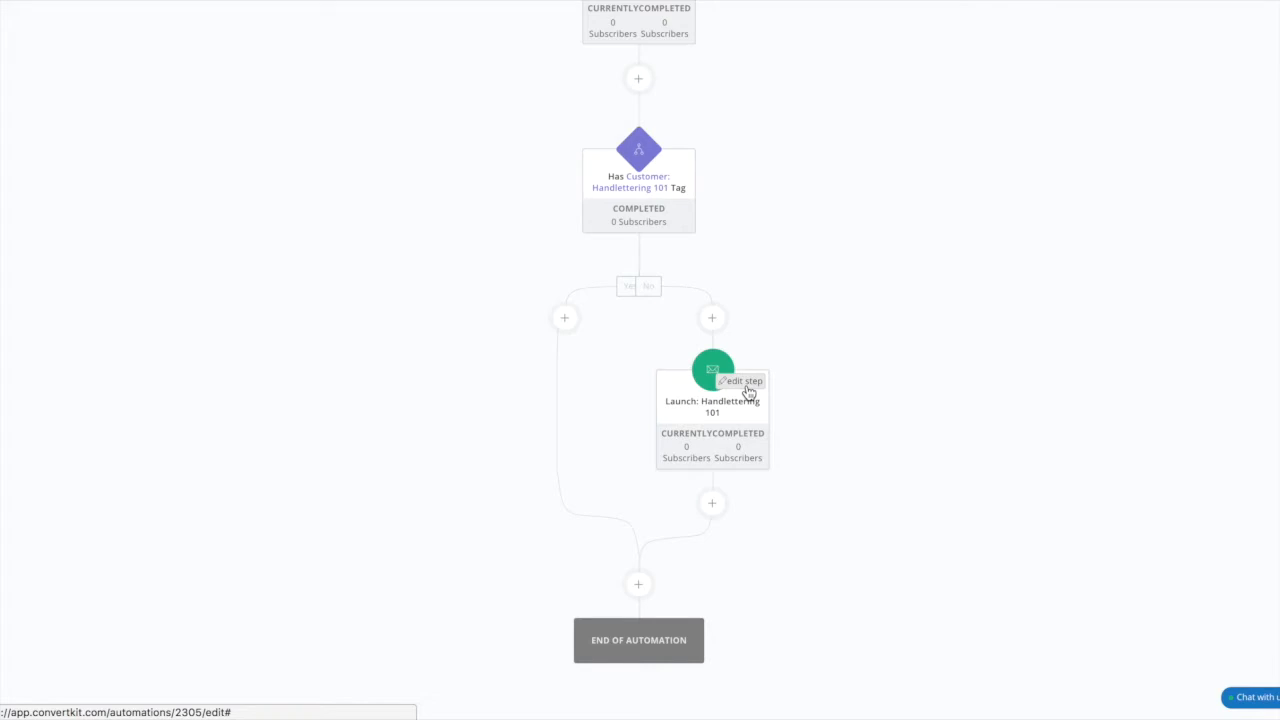
Step: Open the "Launch: Handlettering 101" sequence from its automation step and look through its second, third and fourth draft emails
{"action": "left_click", "coordinate": [745, 384]}
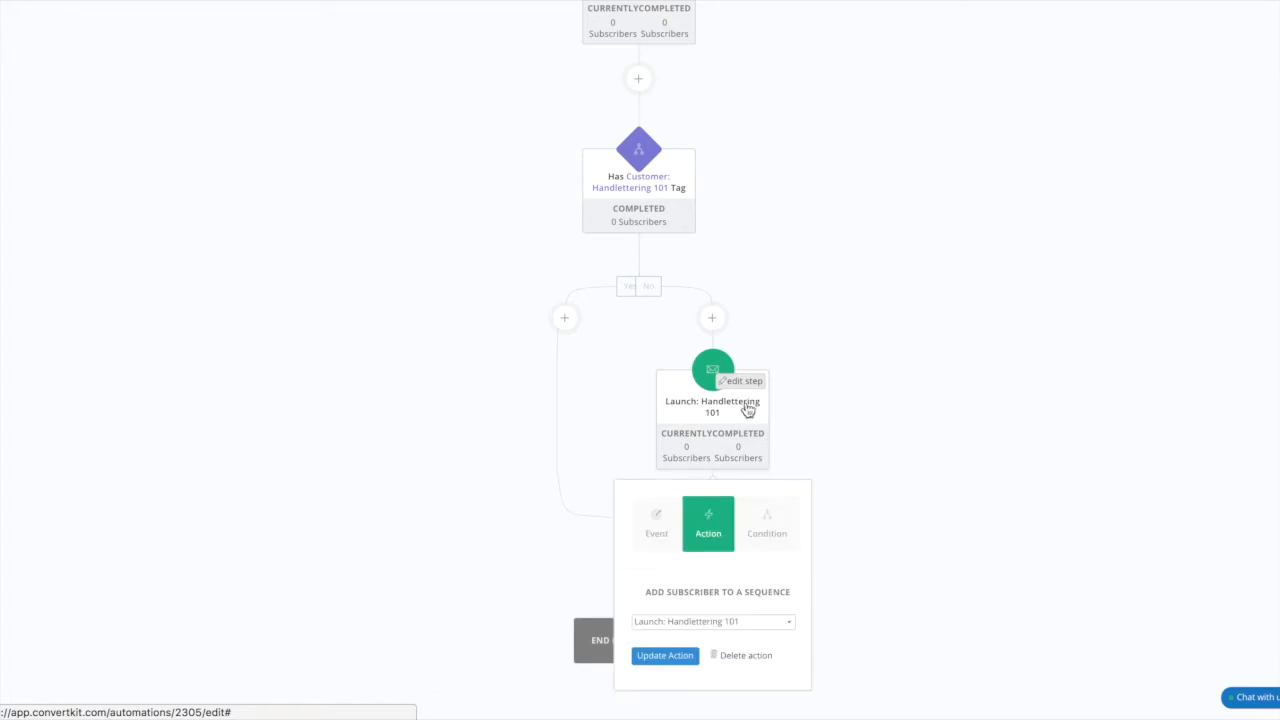
{"action": "left_click", "coordinate": [748, 408]}
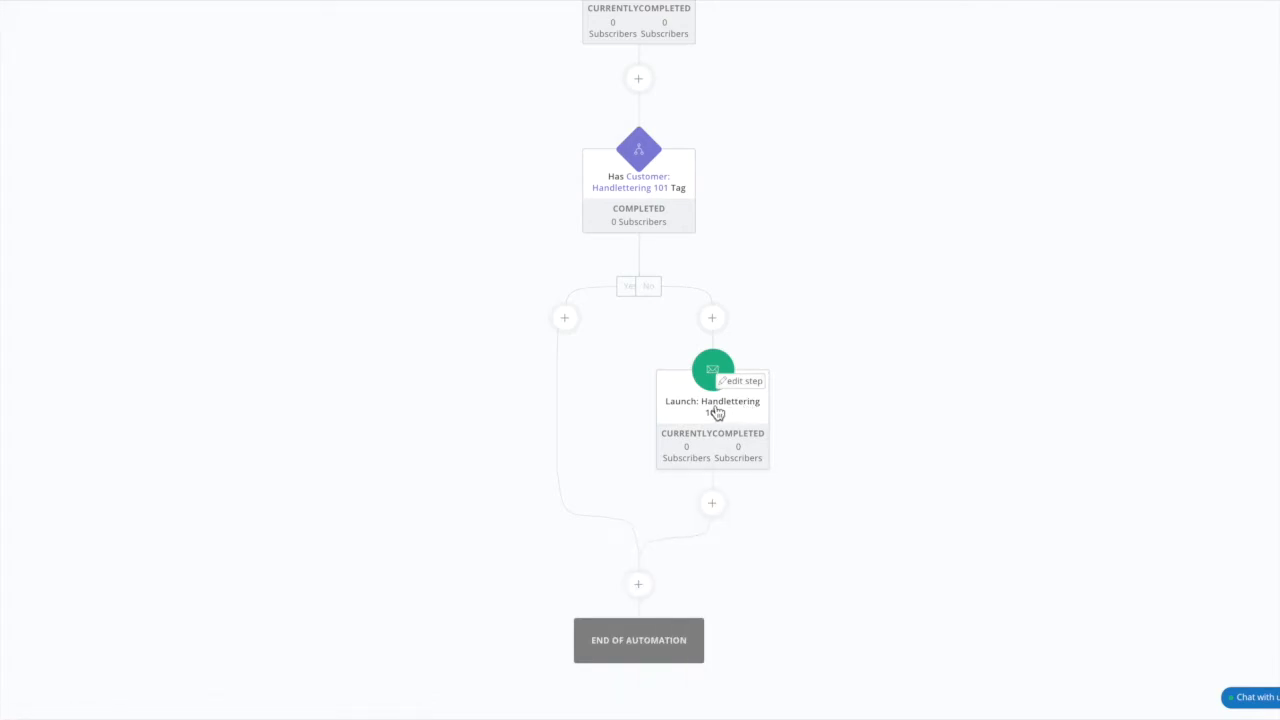
{"action": "left_click", "coordinate": [716, 410]}
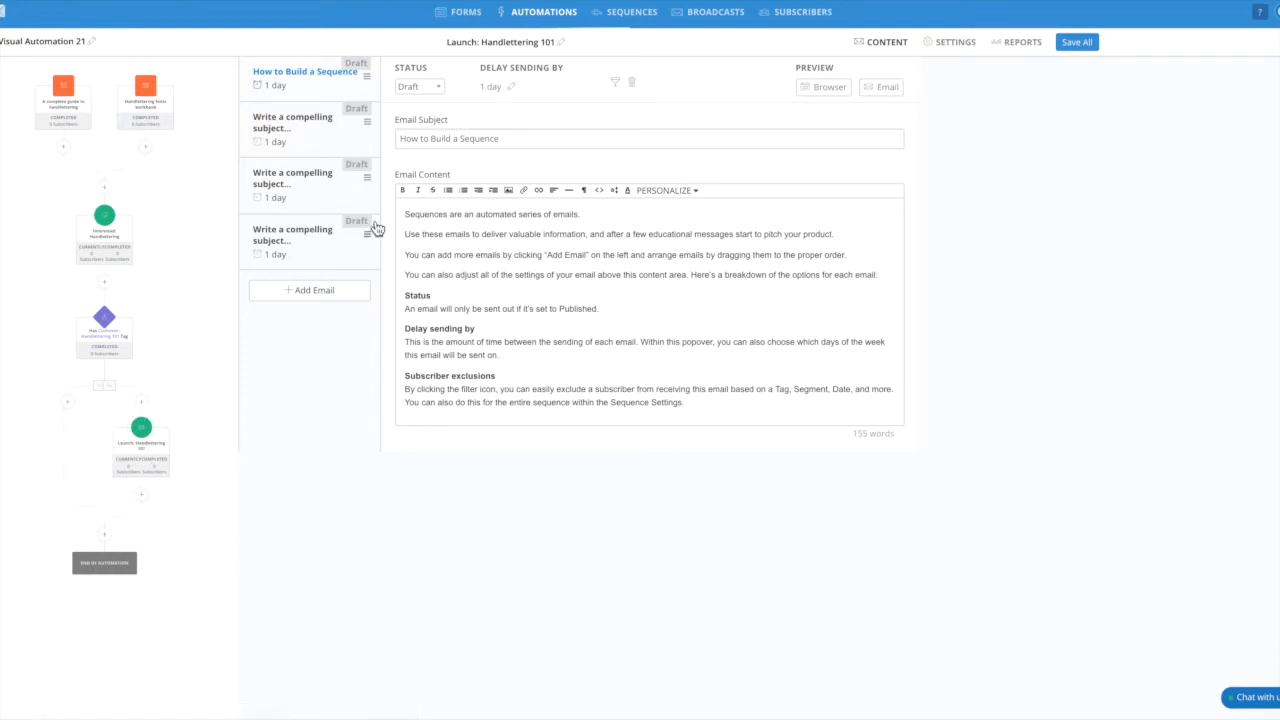
{"action": "left_click", "coordinate": [325, 148]}
{"action": "left_click", "coordinate": [324, 182]}
{"action": "left_click", "coordinate": [313, 240]}
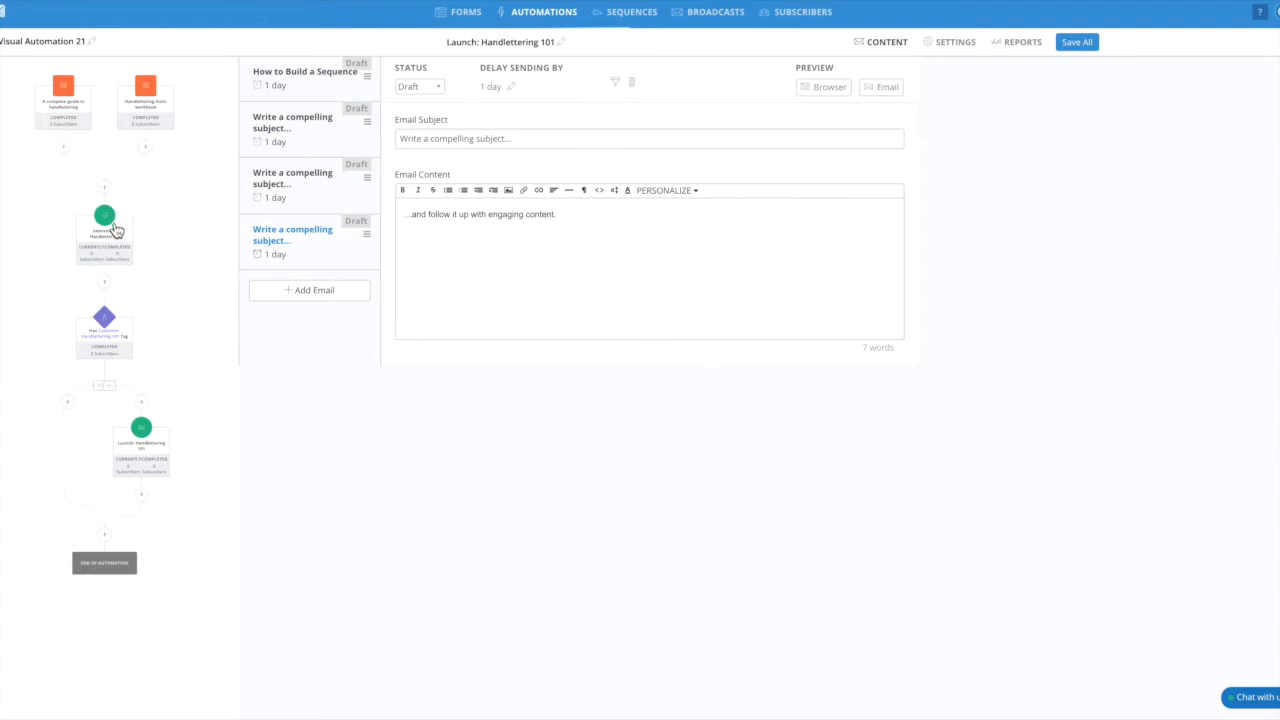
Step: Set the fourth draft email's sending delay to 14 days after the last email
{"action": "left_click", "coordinate": [440, 90]}
{"action": "left_click", "coordinate": [489, 88]}
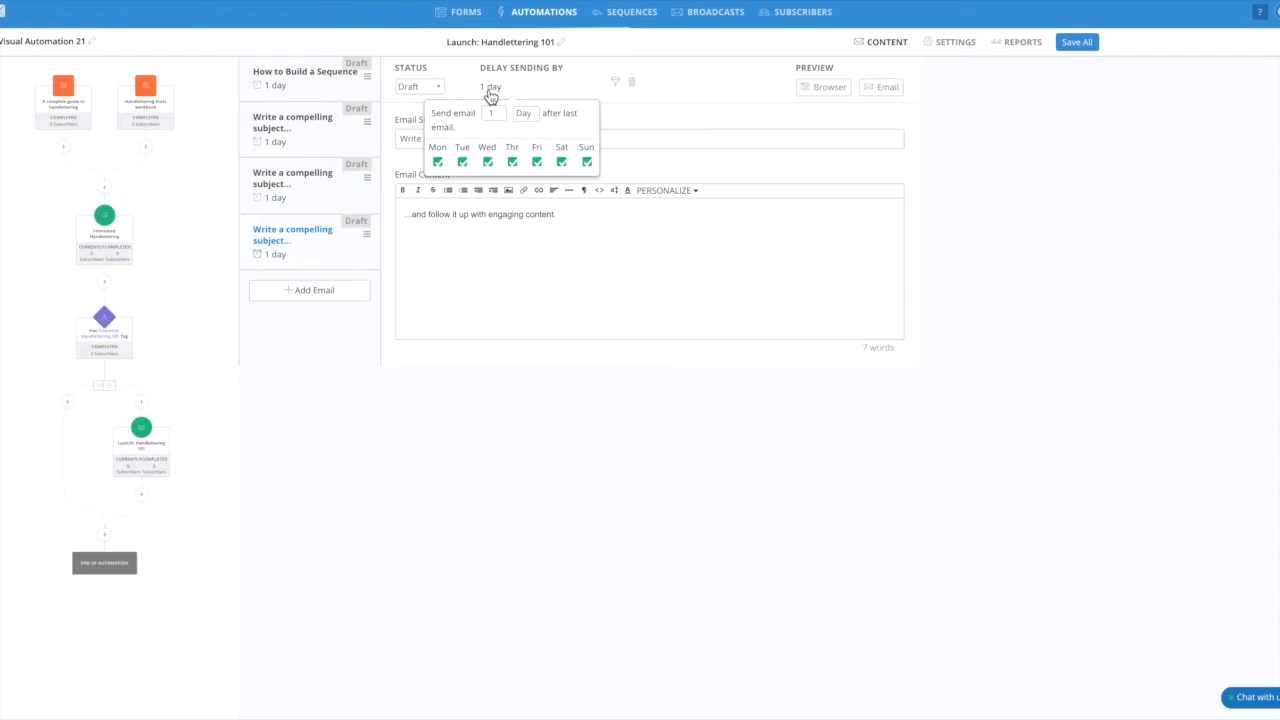
{"action": "left_click", "coordinate": [497, 113]}
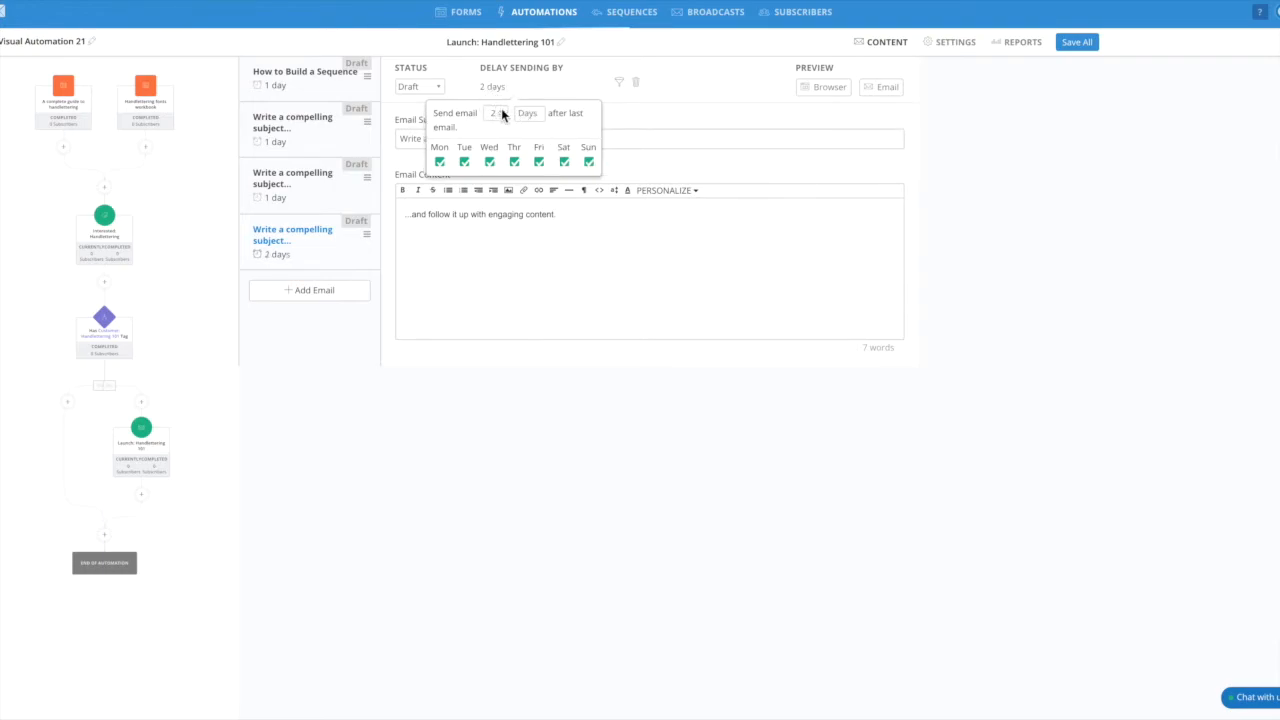
{"action": "left_click", "coordinate": [524, 113]}
{"action": "left_click", "coordinate": [497, 111]}
{"action": "left_click", "coordinate": [496, 114]}
{"action": "left_click", "coordinate": [499, 117]}
{"action": "type", "text": "6"}
{"action": "left_click", "coordinate": [499, 111]}
{"action": "left_click", "coordinate": [505, 115]}
{"action": "left_click", "coordinate": [505, 115]}
{"action": "left_click", "coordinate": [505, 115]}
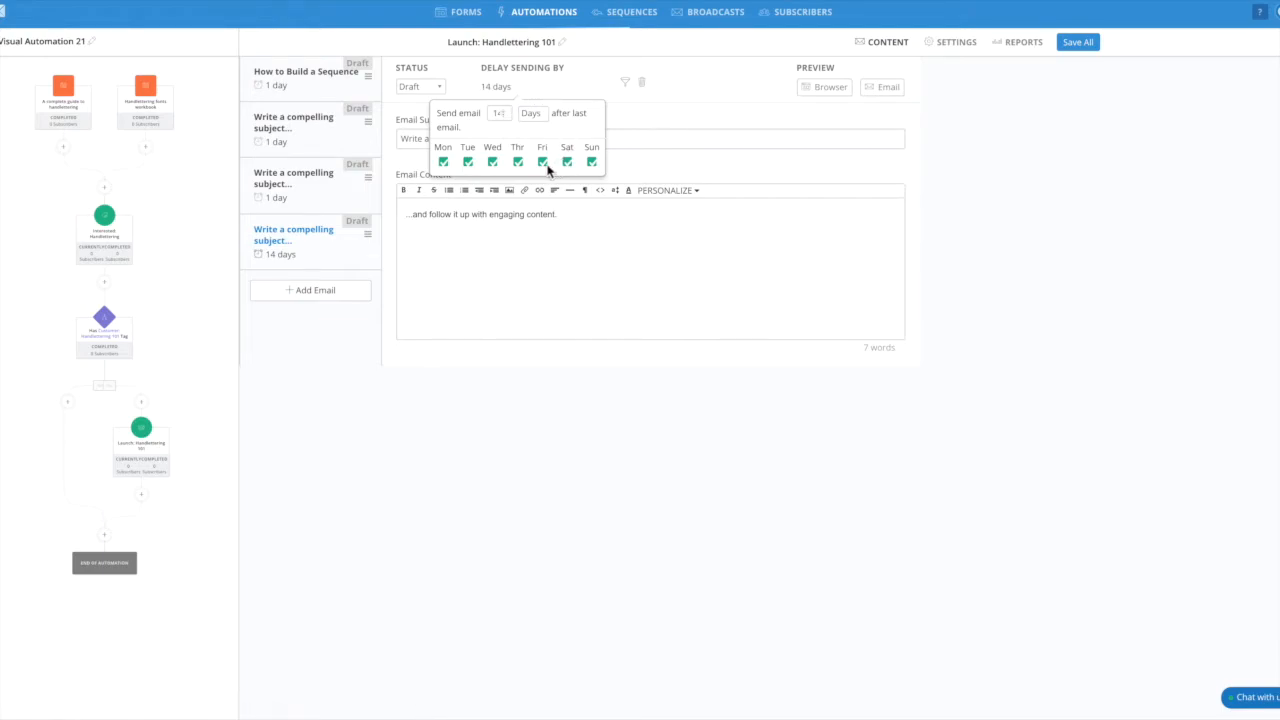
Step: Exclude Wednesday from the fourth draft email's sending days, keeping all other weekdays allowed
{"action": "left_click", "coordinate": [446, 163]}
{"action": "left_click", "coordinate": [468, 163]}
{"action": "left_click", "coordinate": [493, 163]}
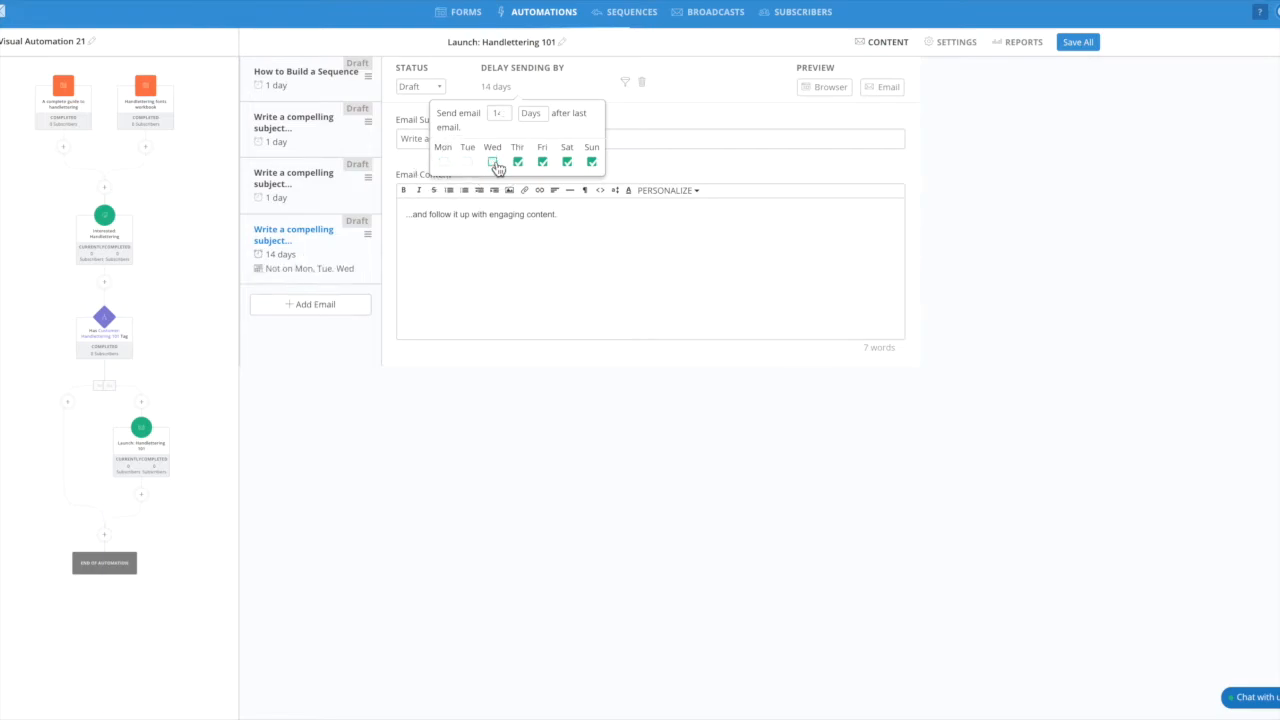
{"action": "left_click", "coordinate": [443, 163]}
{"action": "left_click", "coordinate": [467, 163]}
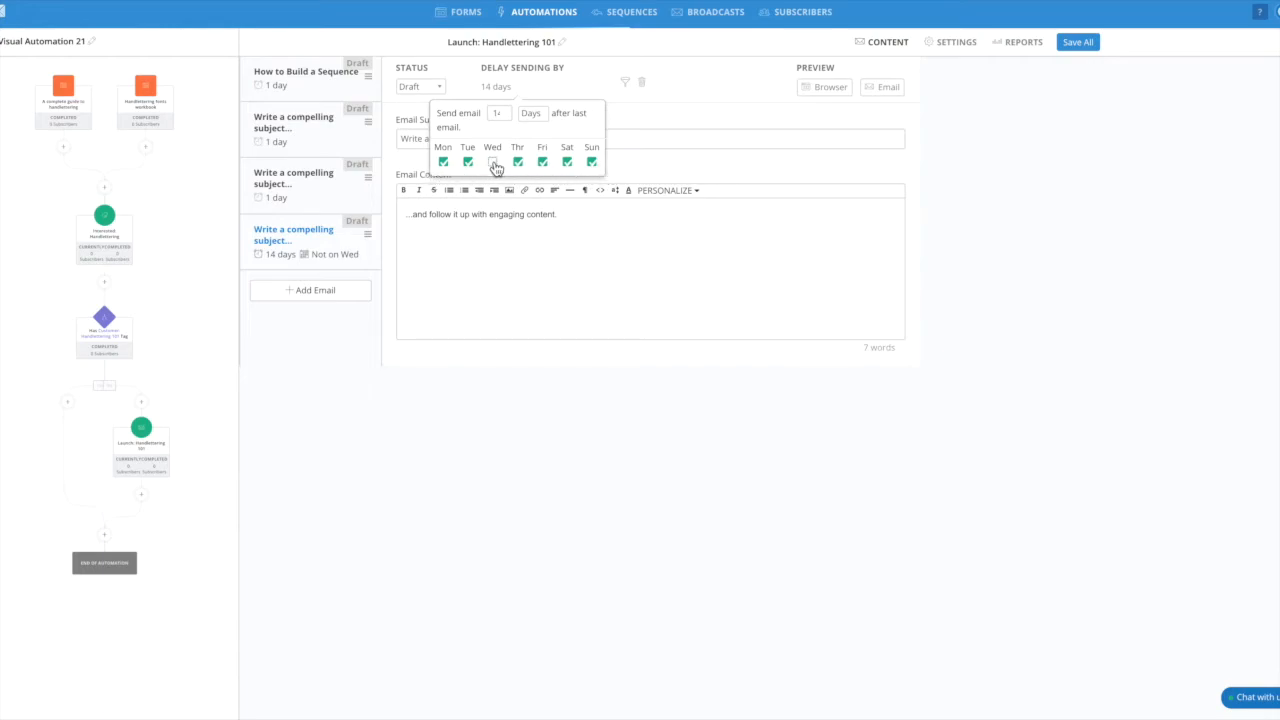
Step: Check the second draft email's sending delay options, go to the third email, and return to the full automation view
{"action": "left_click", "coordinate": [323, 126]}
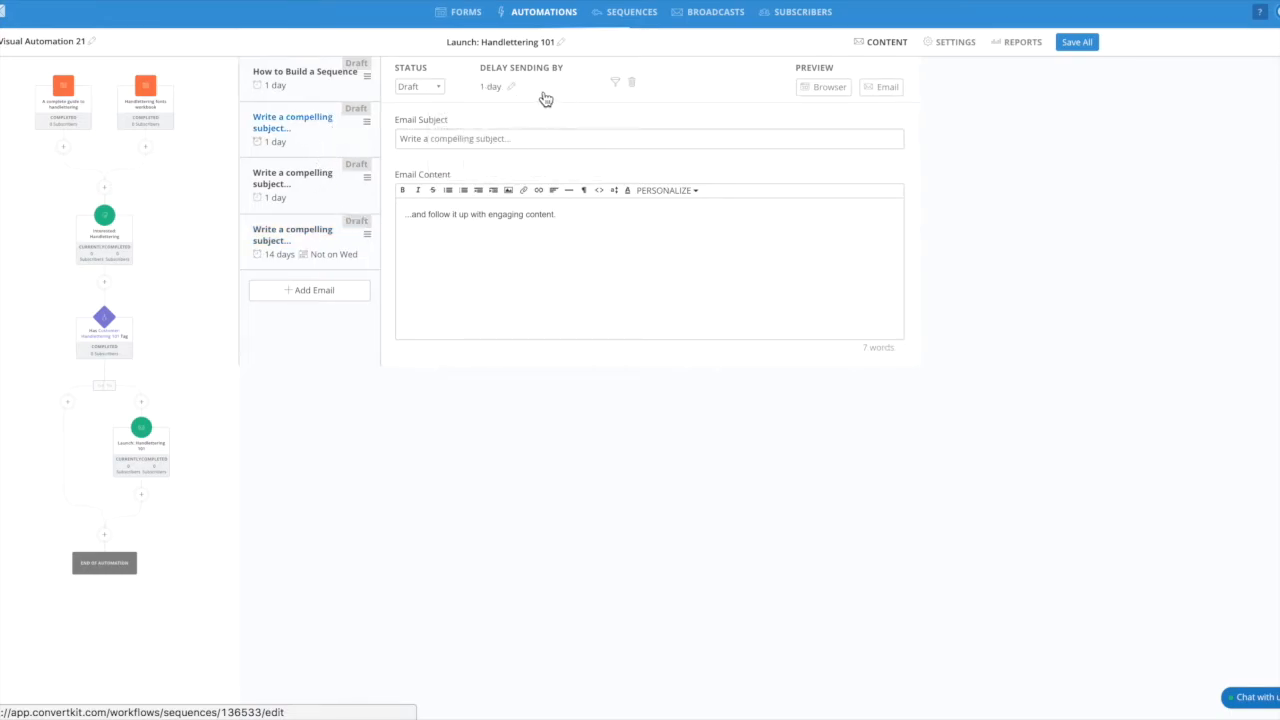
{"action": "left_click", "coordinate": [488, 89]}
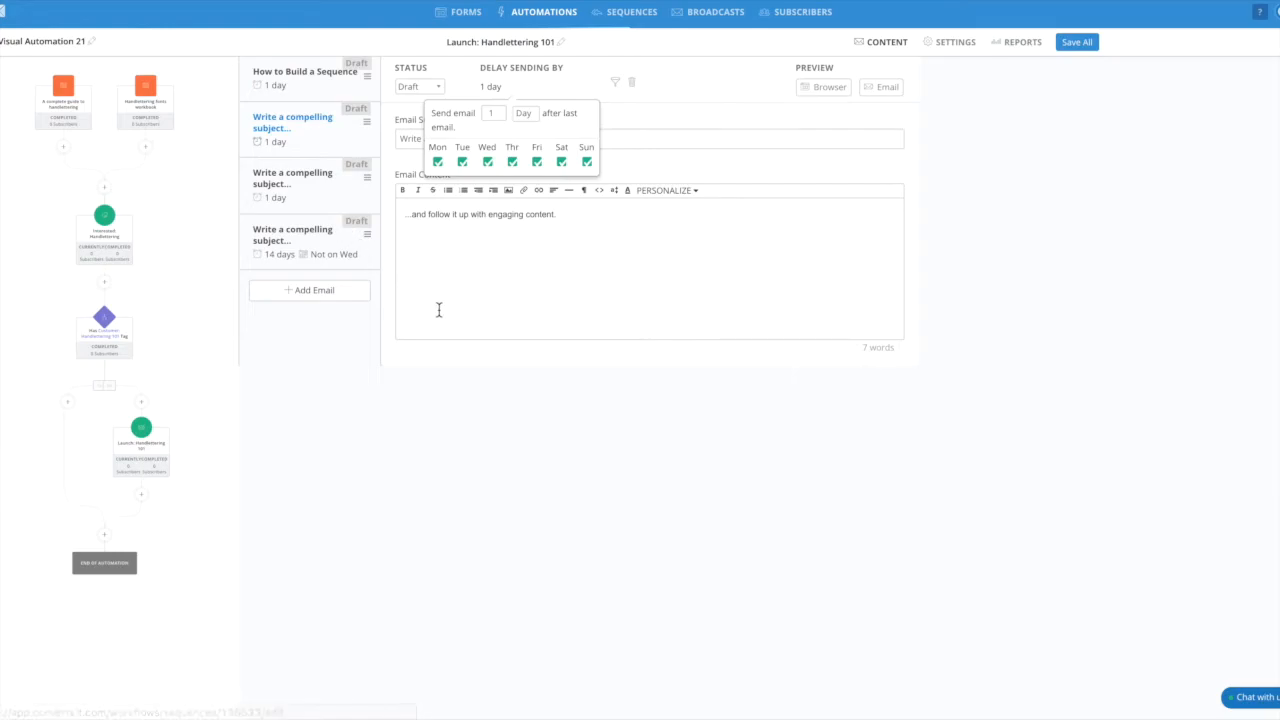
{"action": "left_click", "coordinate": [332, 127]}
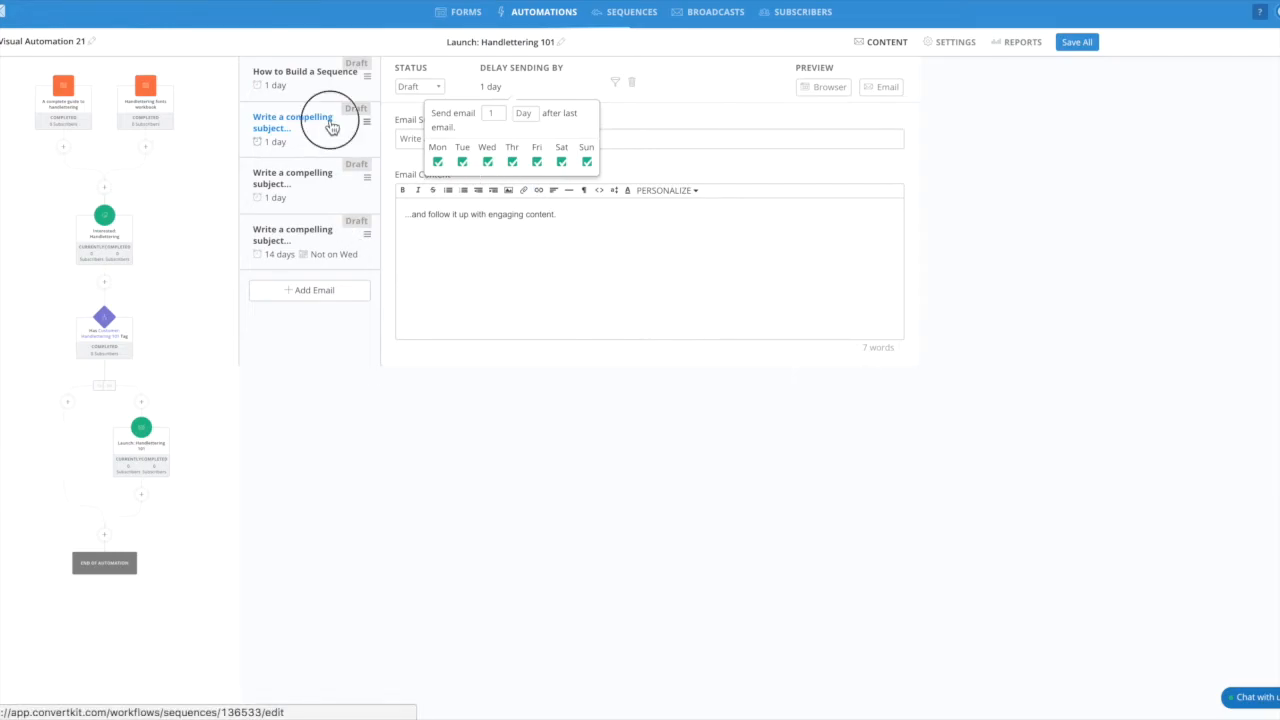
{"action": "left_click", "coordinate": [320, 186]}
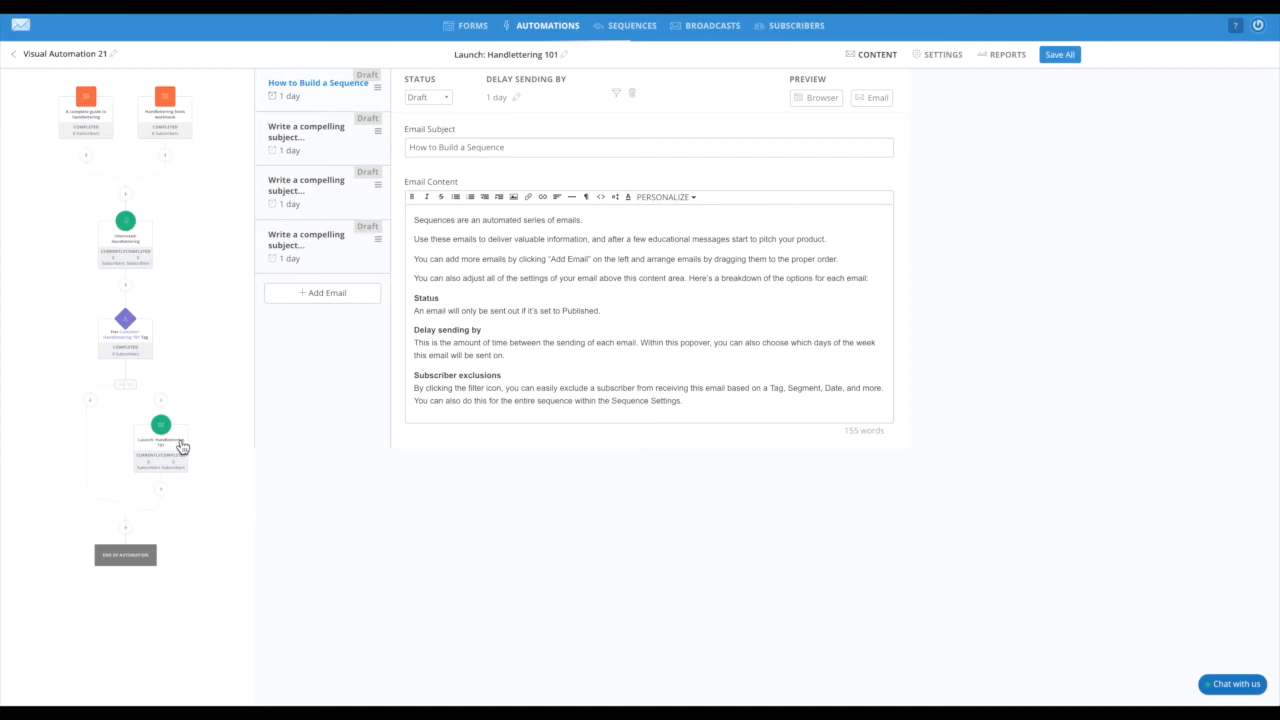
{"action": "left_click", "coordinate": [203, 411]}
Step: Add a condition where the paths merge below the launch sequence that checks for the tag "Customer: Handlettering 101"
{"action": "scroll", "coordinate": [203, 411], "scroll_direction": "down", "scroll_amount": 5}
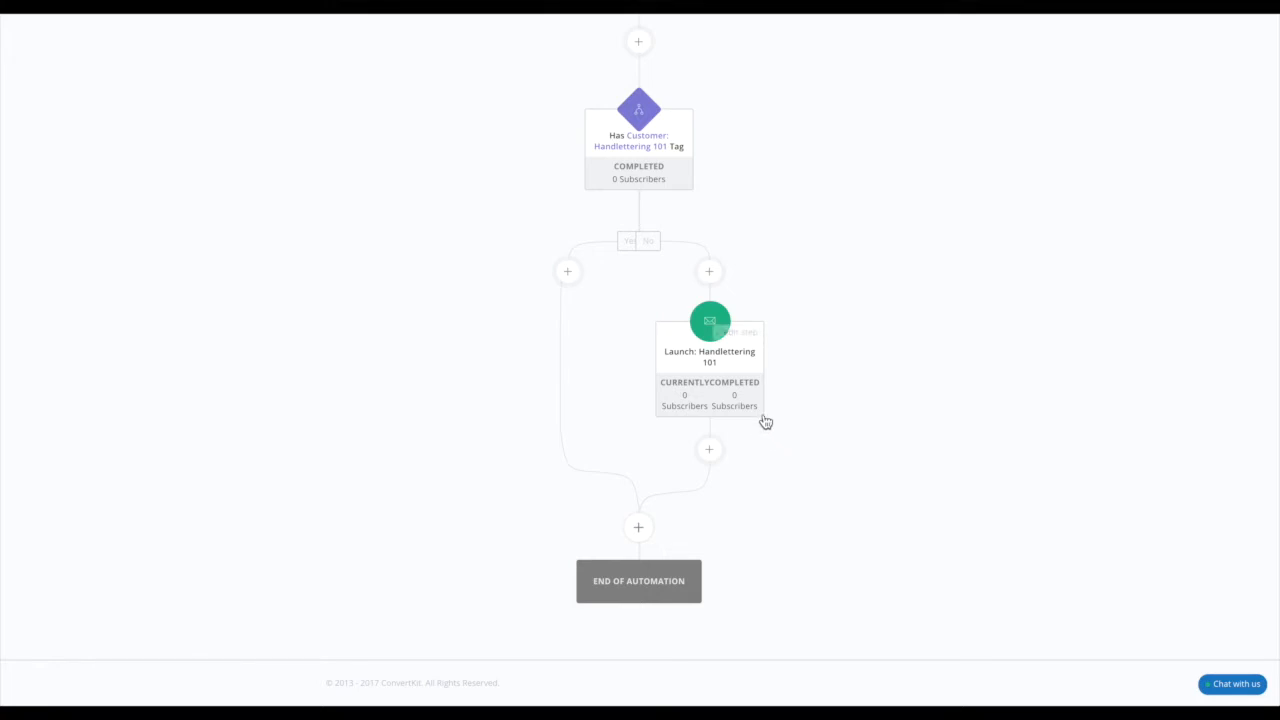
{"action": "left_click", "coordinate": [638, 529]}
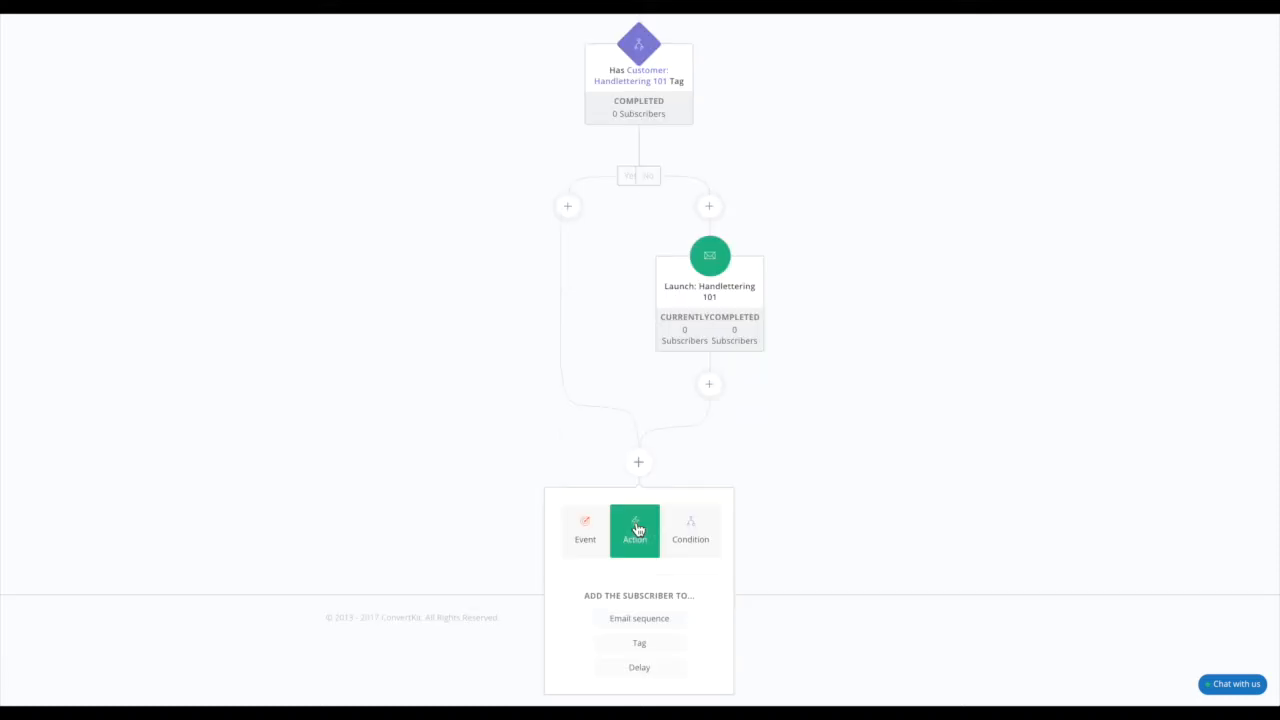
{"action": "left_click", "coordinate": [687, 539]}
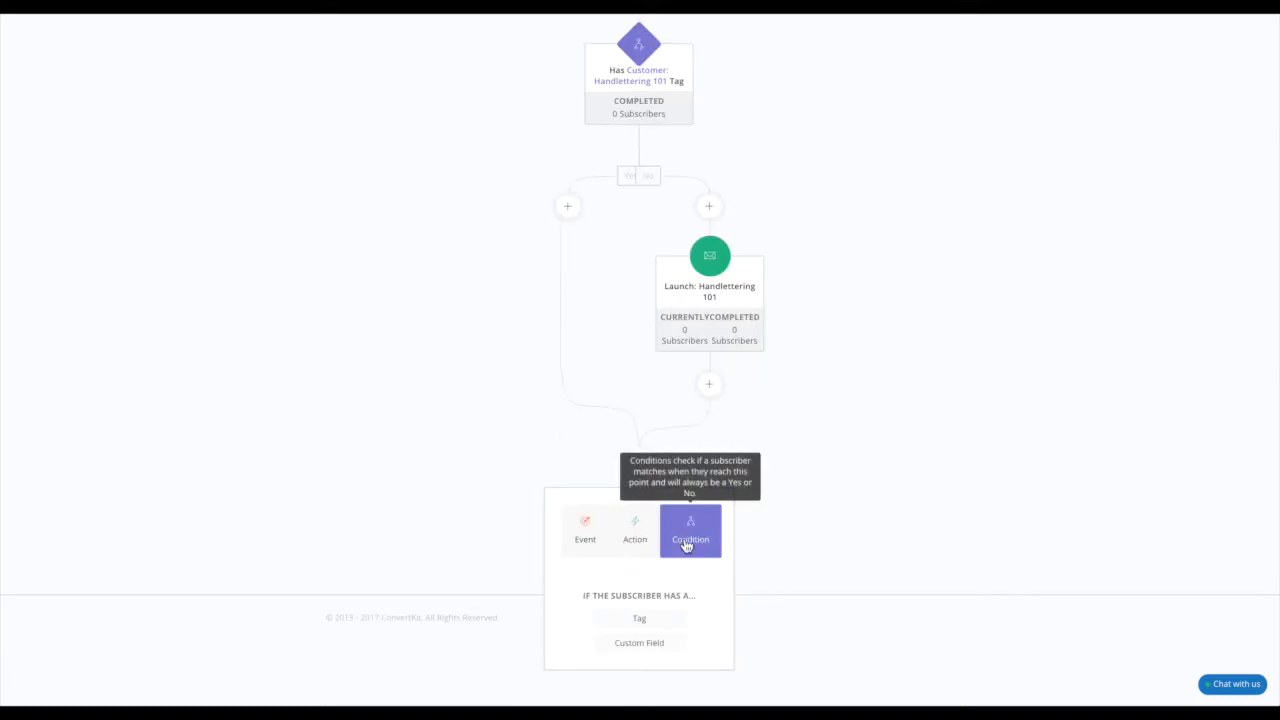
{"action": "left_click", "coordinate": [653, 622]}
{"action": "left_click", "coordinate": [651, 619]}
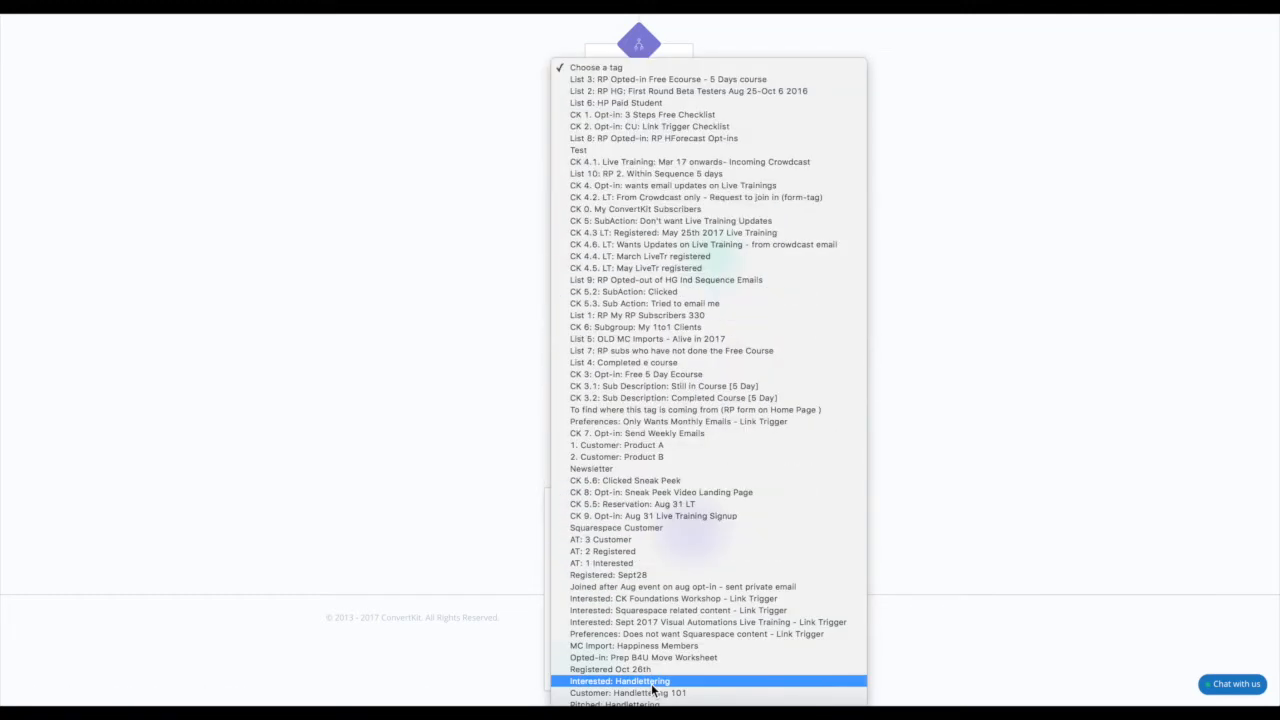
{"action": "left_click", "coordinate": [650, 693]}
{"action": "left_click", "coordinate": [602, 657]}
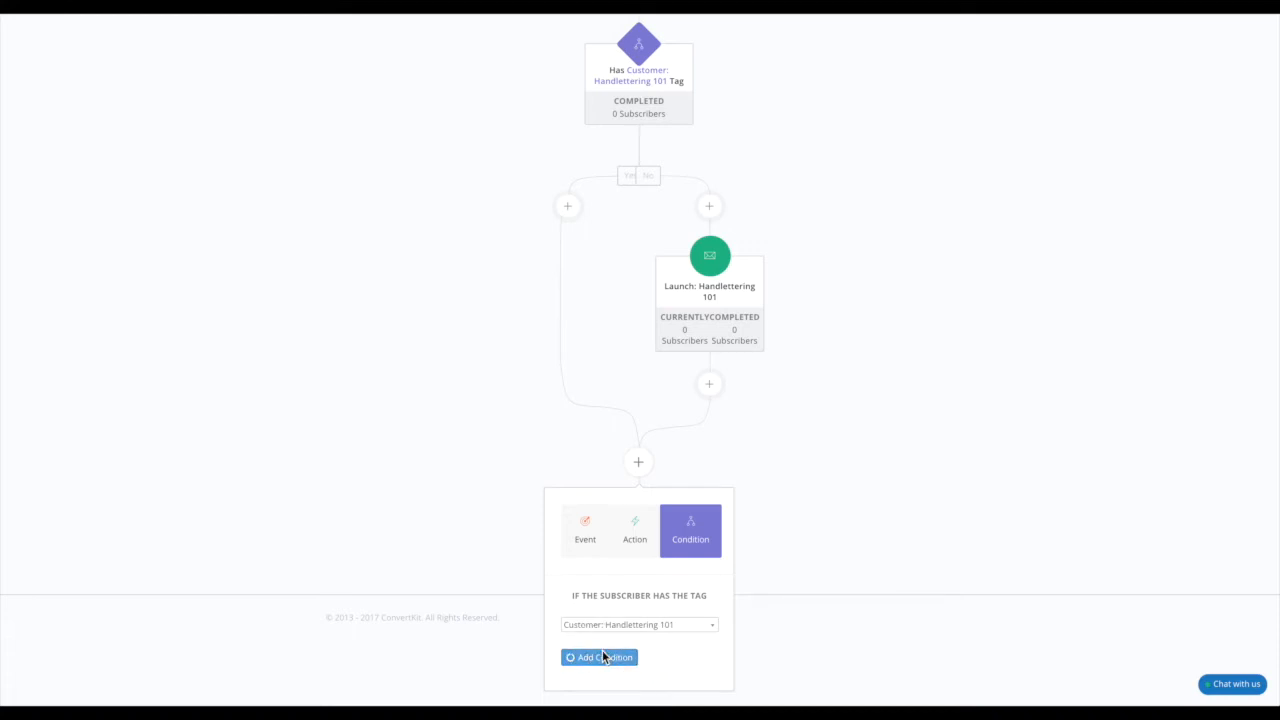
Step: Add an action on the second condition's No branch that tags subscribers "Pitched: Handlettering"
{"action": "scroll", "coordinate": [827, 568], "scroll_direction": "down", "scroll_amount": 3}
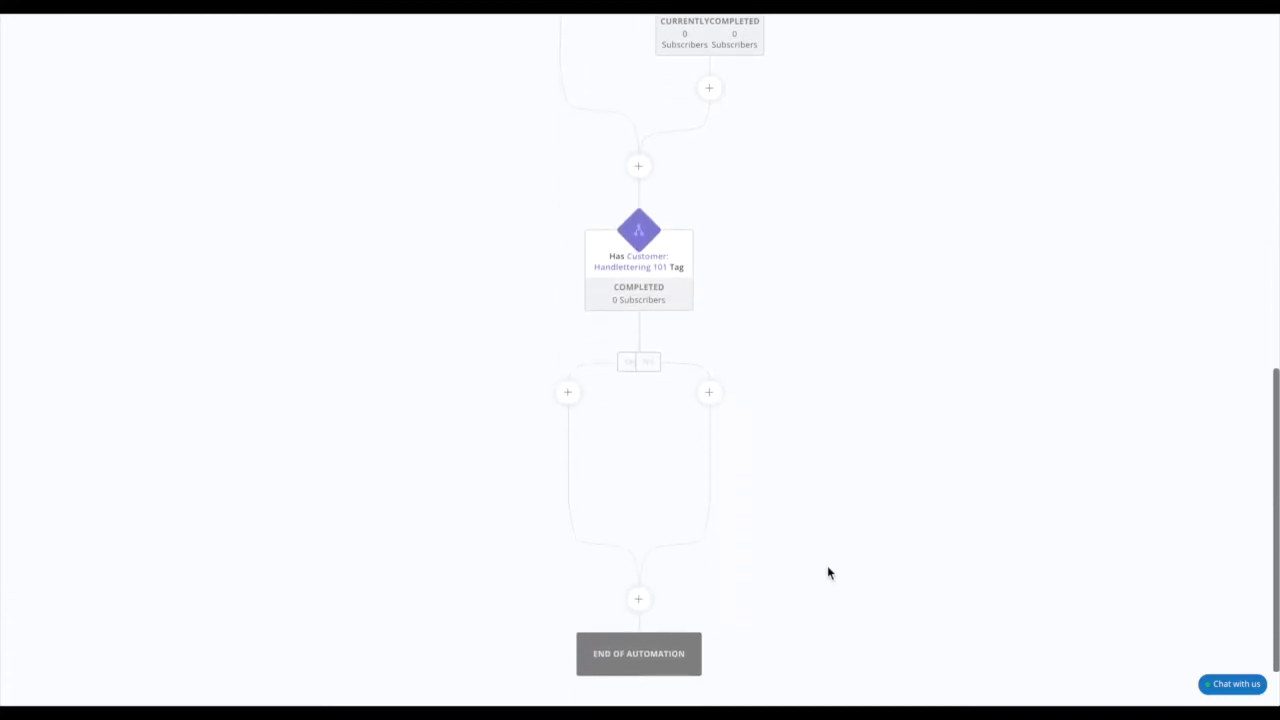
{"action": "scroll", "coordinate": [827, 573], "scroll_direction": "down", "scroll_amount": 1}
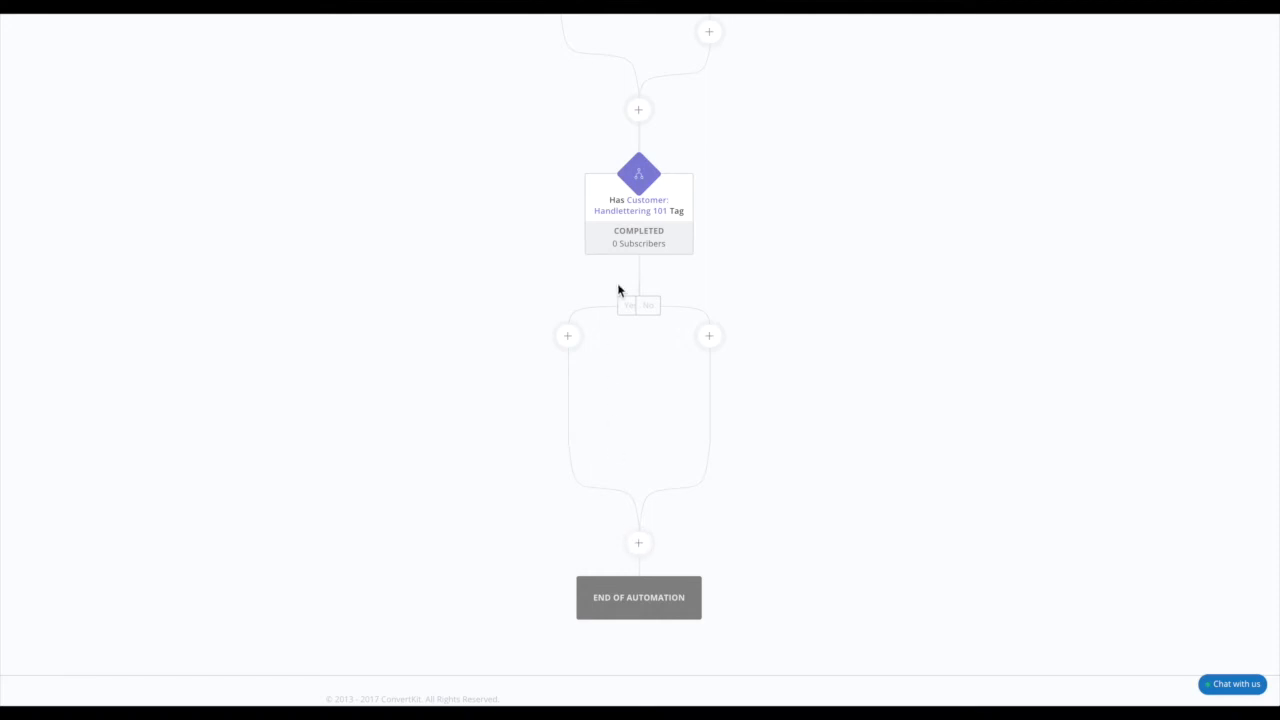
{"action": "left_click", "coordinate": [709, 336]}
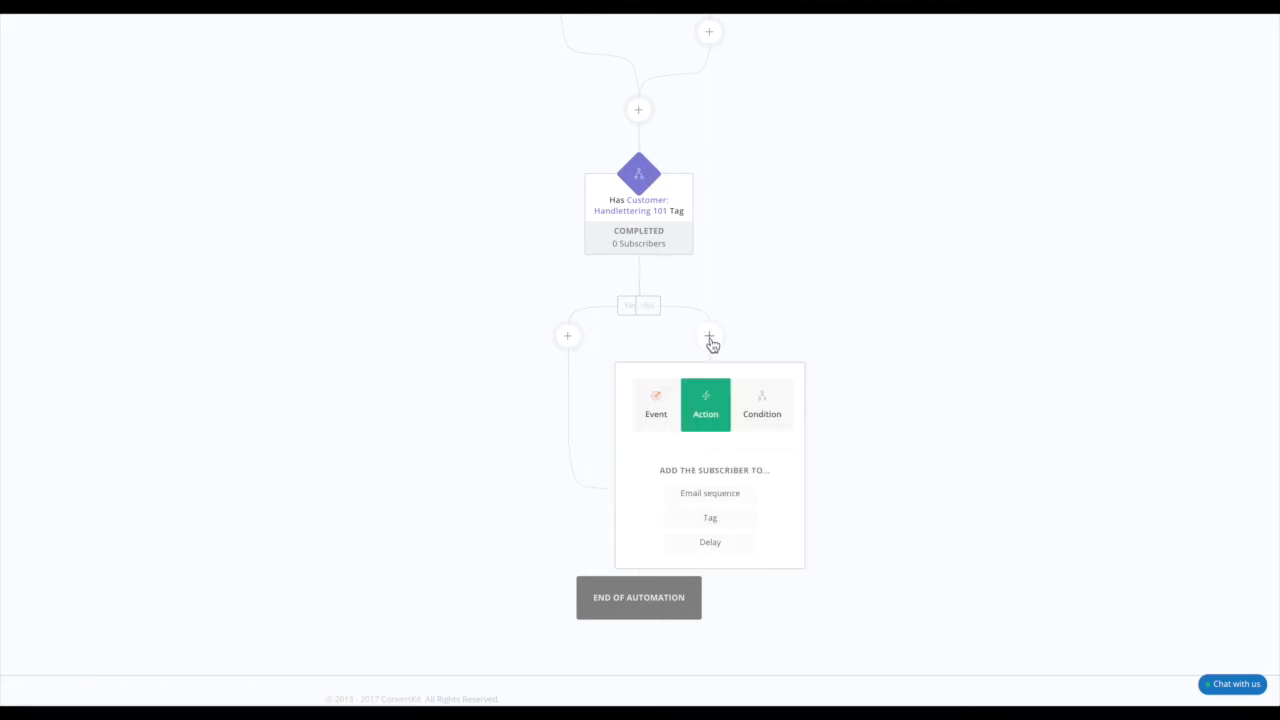
{"action": "left_click", "coordinate": [729, 524]}
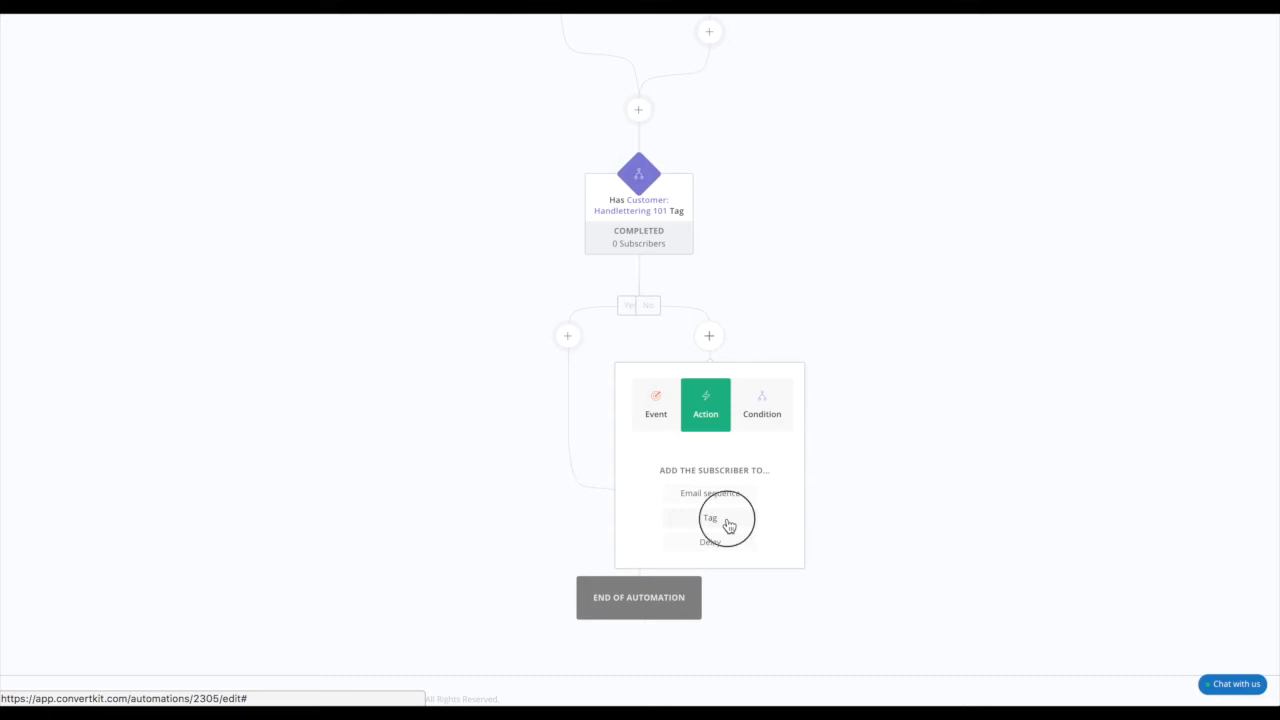
{"action": "left_click", "coordinate": [724, 496]}
{"action": "scroll", "coordinate": [730, 640], "scroll_direction": "down", "scroll_amount": 5}
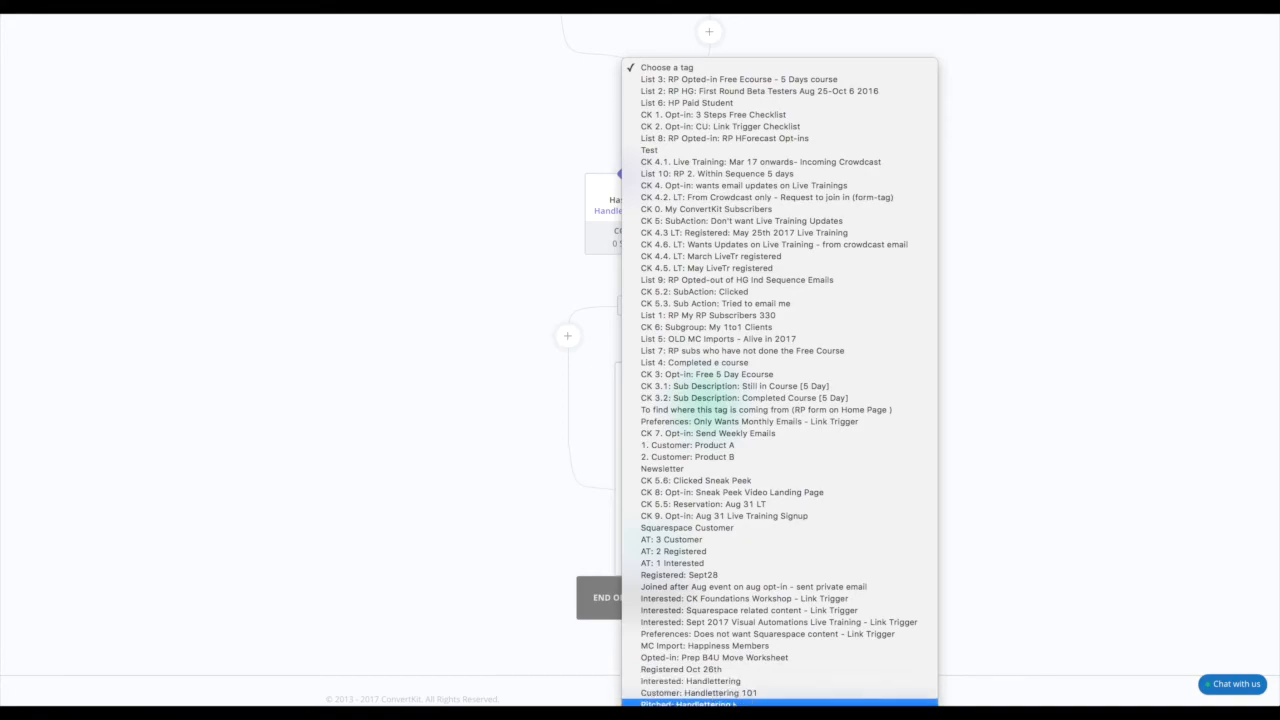
{"action": "left_click", "coordinate": [735, 703]}
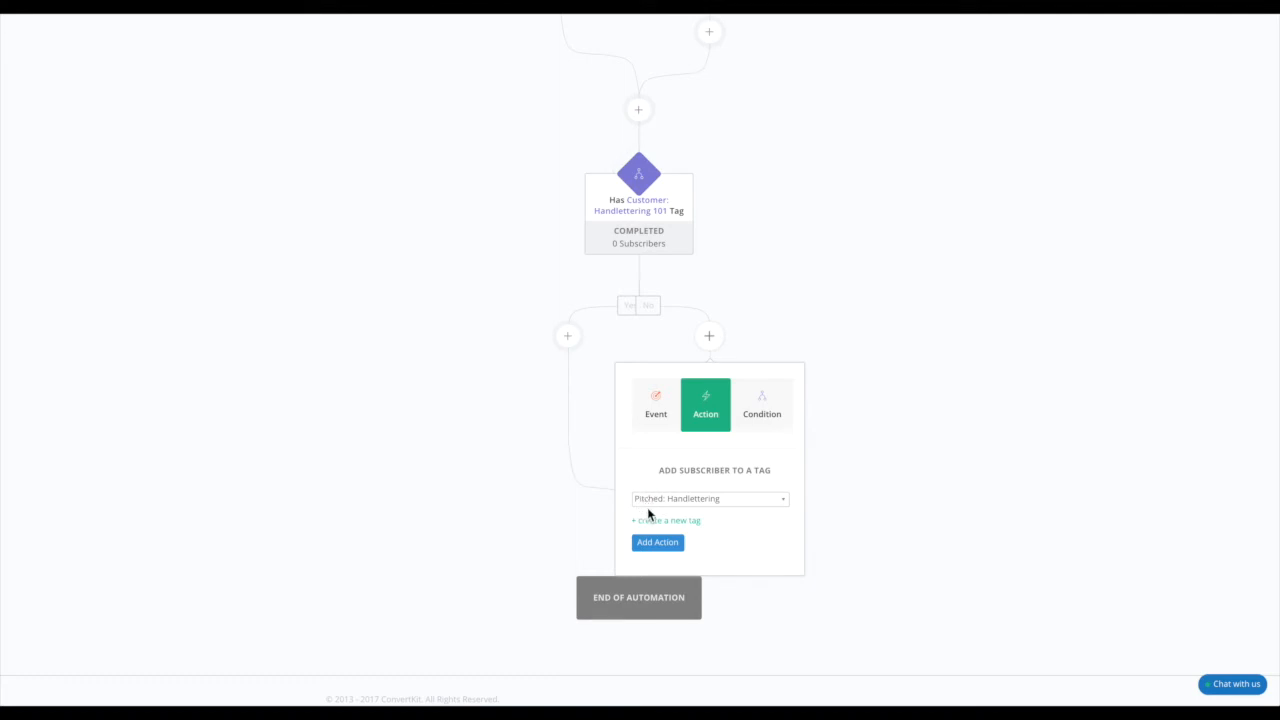
{"action": "left_click", "coordinate": [666, 546]}
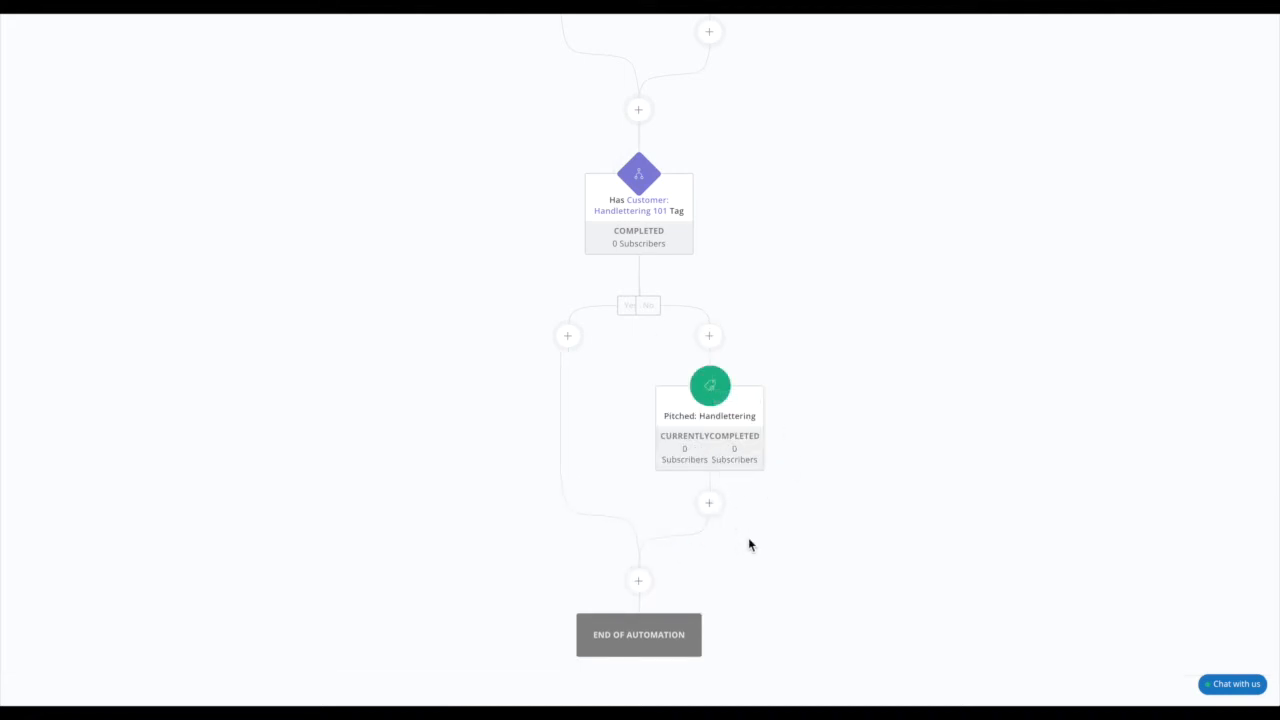
Step: Add an action below the point where the second condition's branches merge that tags subscribers "Newsletter"
{"action": "mouse_move", "coordinate": [676, 432]}
{"action": "mouse_move", "coordinate": [752, 466]}
{"action": "scroll", "coordinate": [777, 531], "scroll_direction": "down", "scroll_amount": 1}
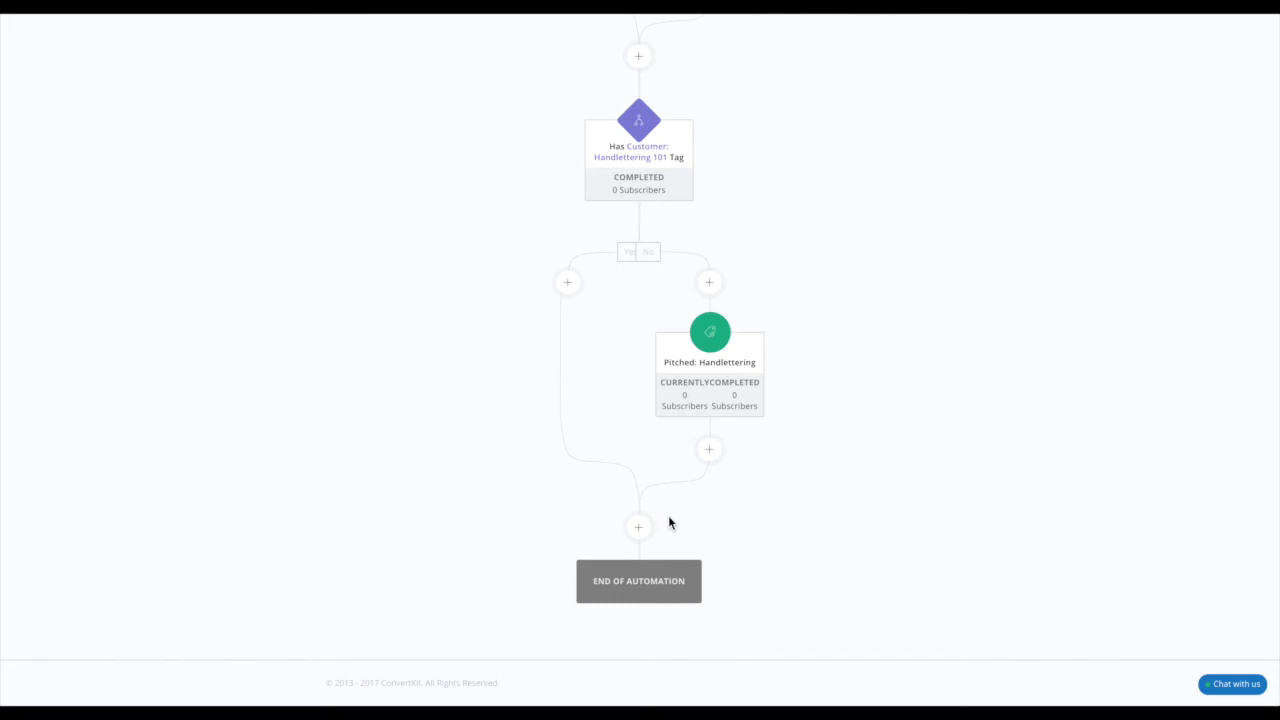
{"action": "left_click", "coordinate": [645, 532]}
{"action": "scroll", "coordinate": [663, 589], "scroll_direction": "down", "scroll_amount": 2}
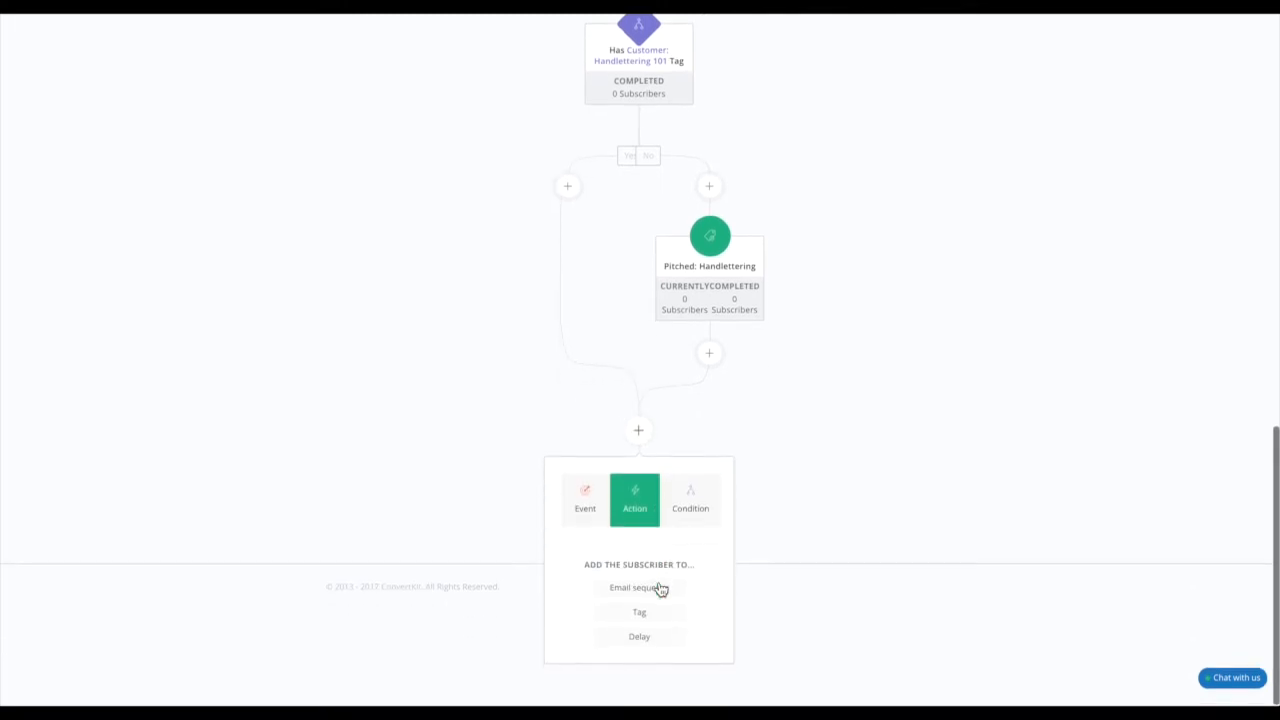
{"action": "left_click", "coordinate": [659, 621]}
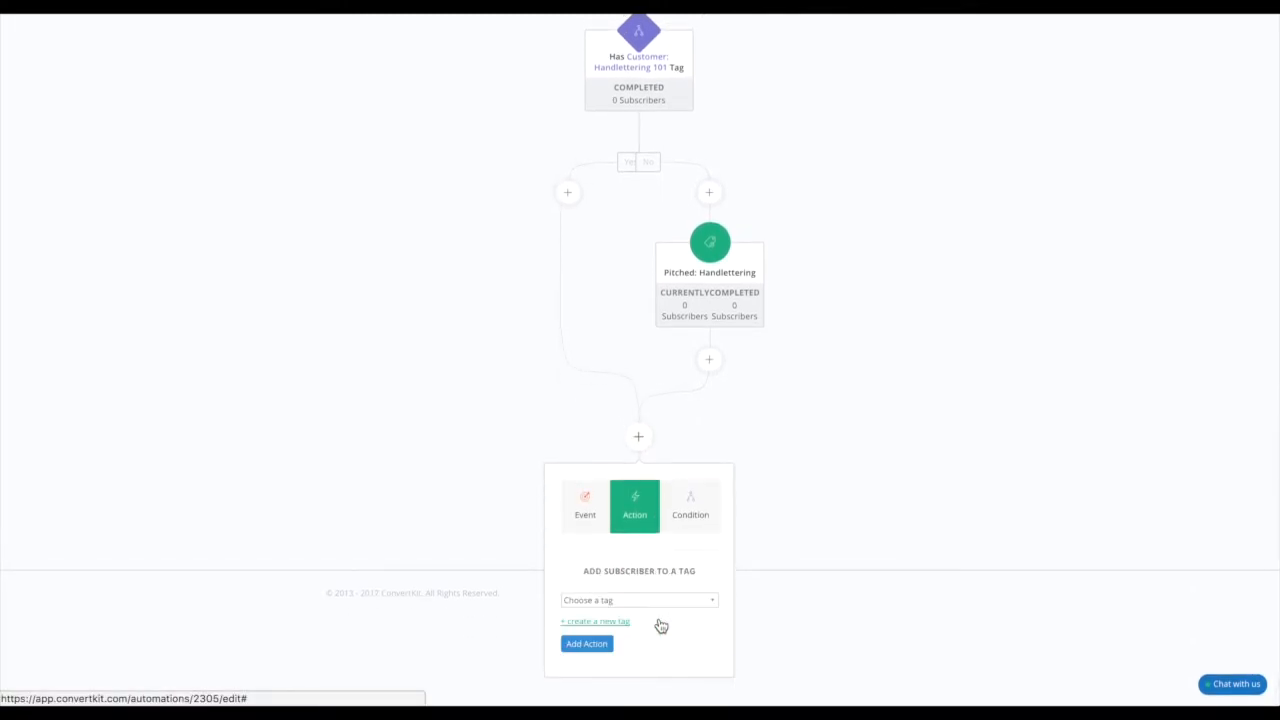
{"action": "left_click", "coordinate": [658, 601]}
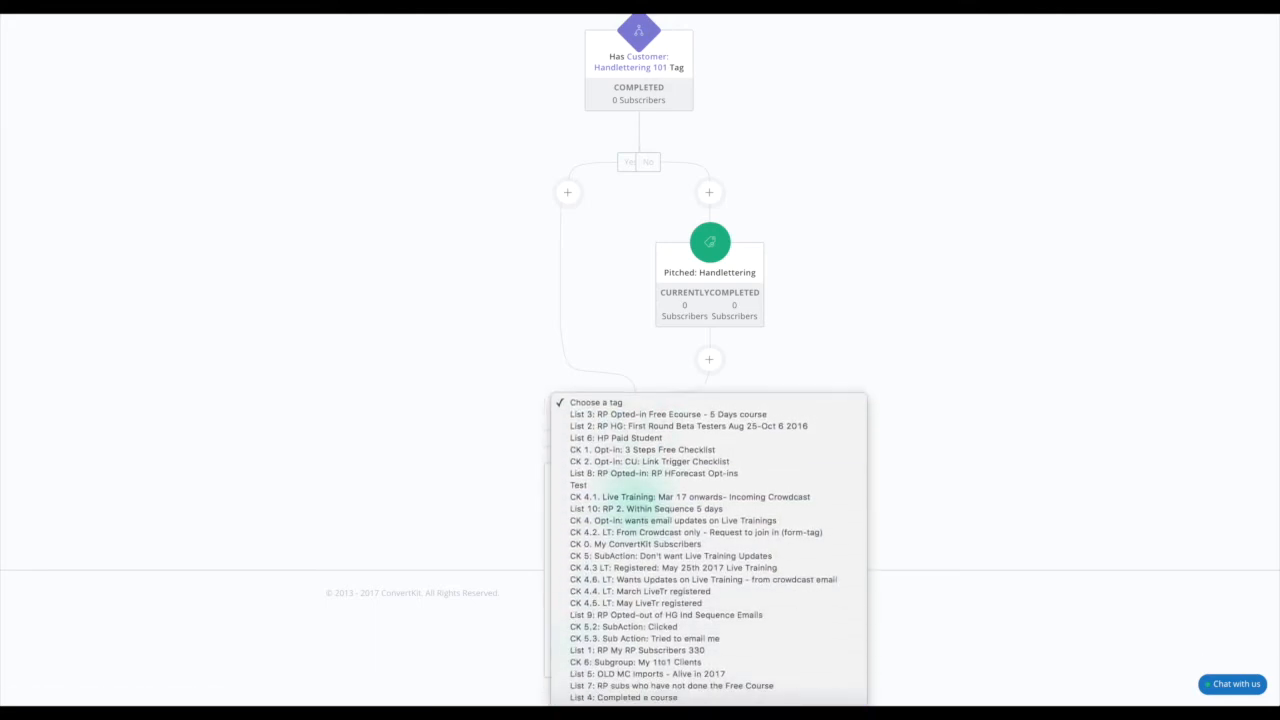
{"action": "scroll", "coordinate": [668, 702], "scroll_direction": "down", "scroll_amount": 5}
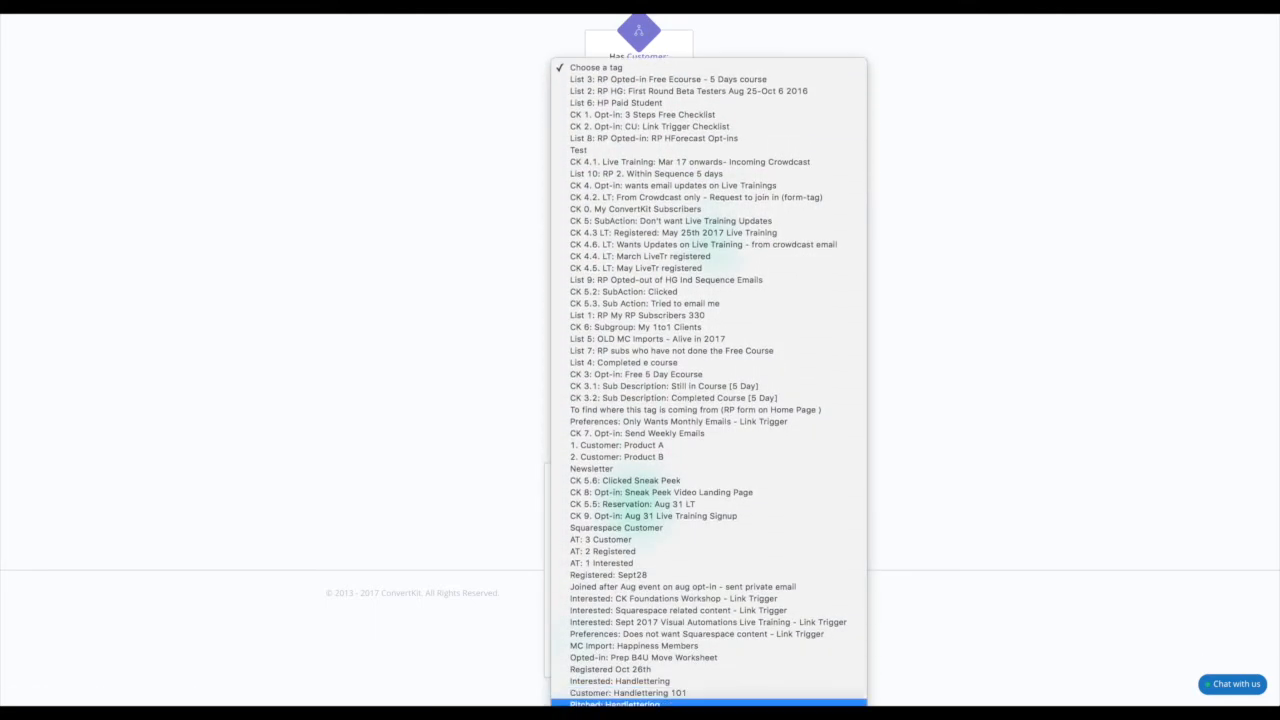
{"action": "left_click", "coordinate": [591, 468]}
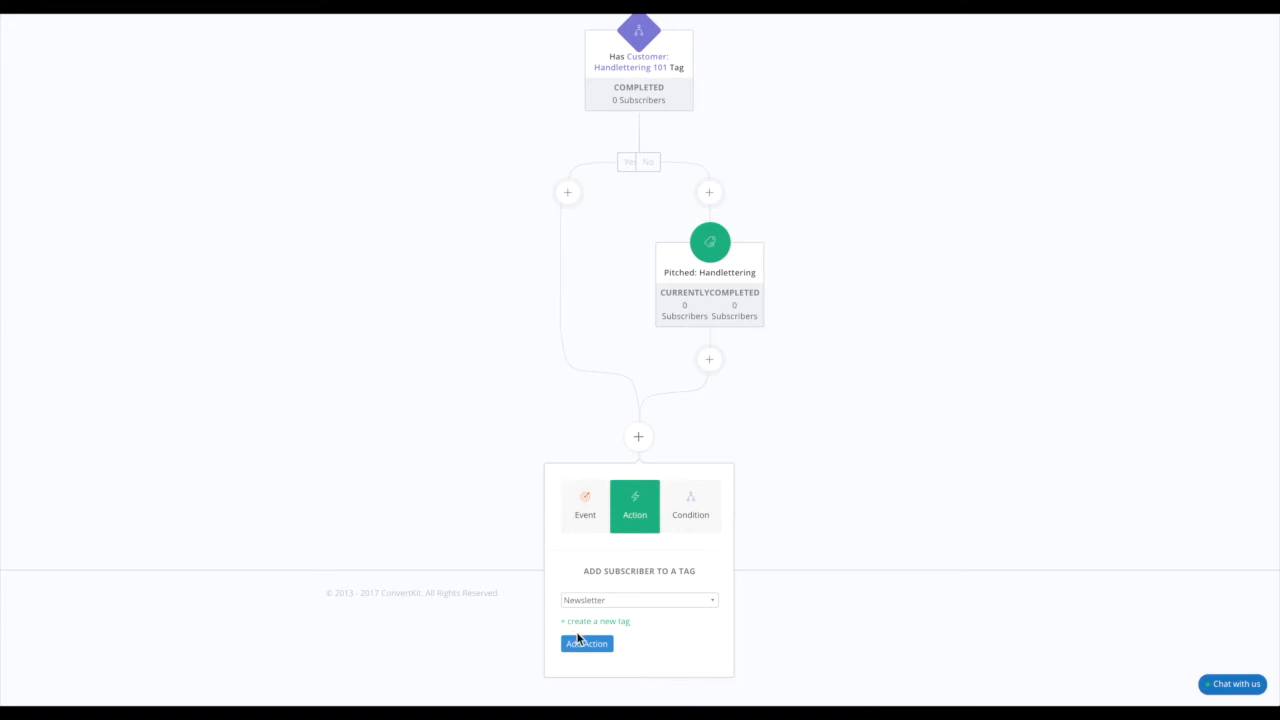
{"action": "left_click", "coordinate": [587, 645]}
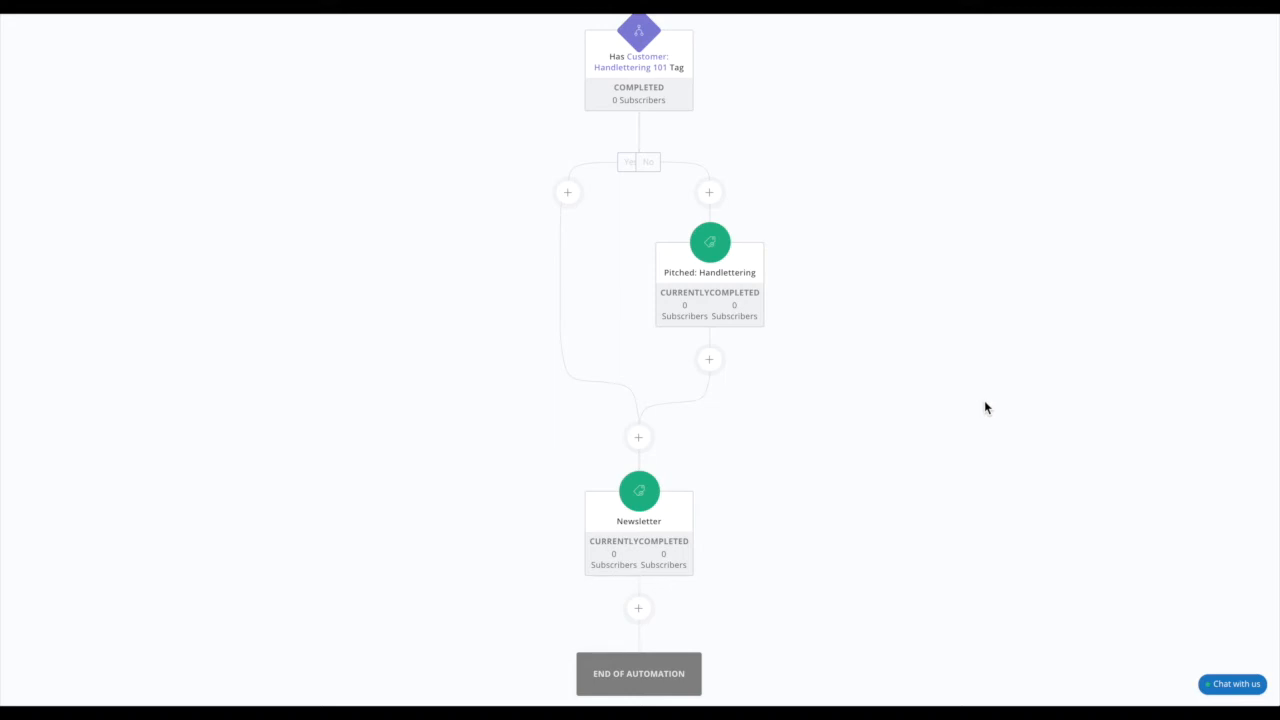
Step: Review the whole automation from the two entry forms through both conditions down to the "Newsletter" tag
{"action": "scroll", "coordinate": [984, 407], "scroll_direction": "up", "scroll_amount": 10}
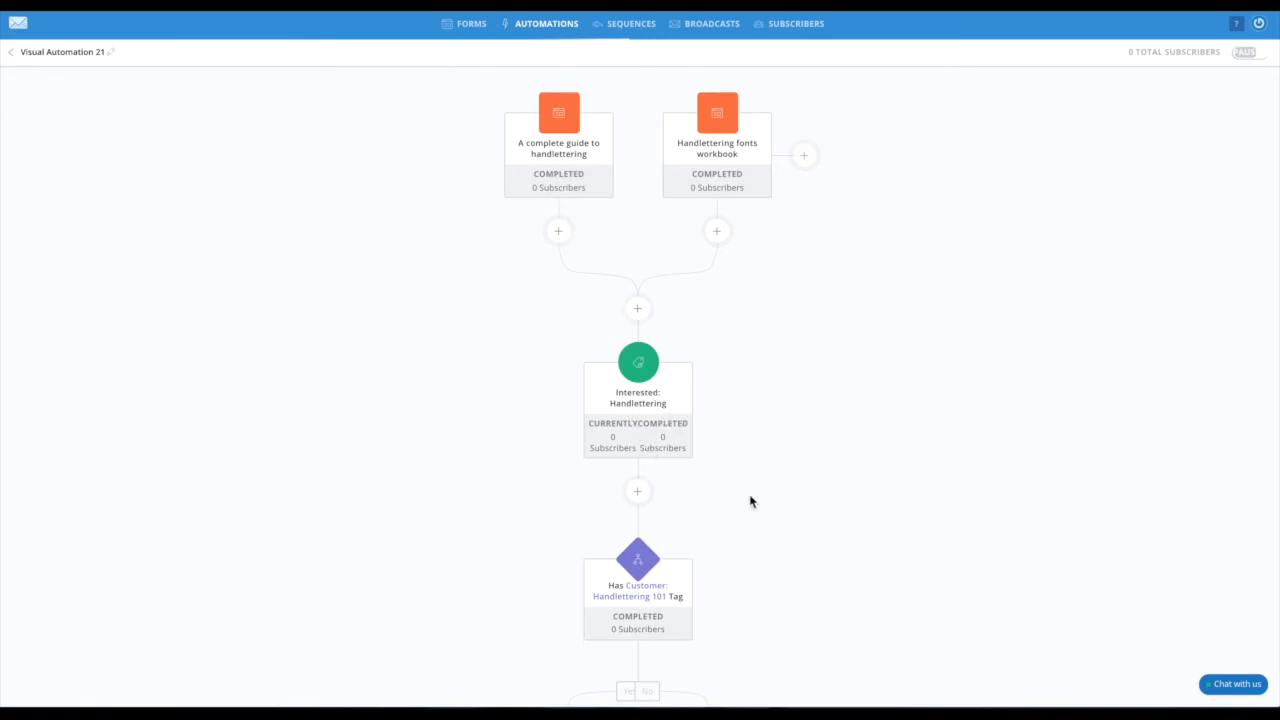
{"action": "scroll", "coordinate": [751, 501], "scroll_direction": "down", "scroll_amount": 3}
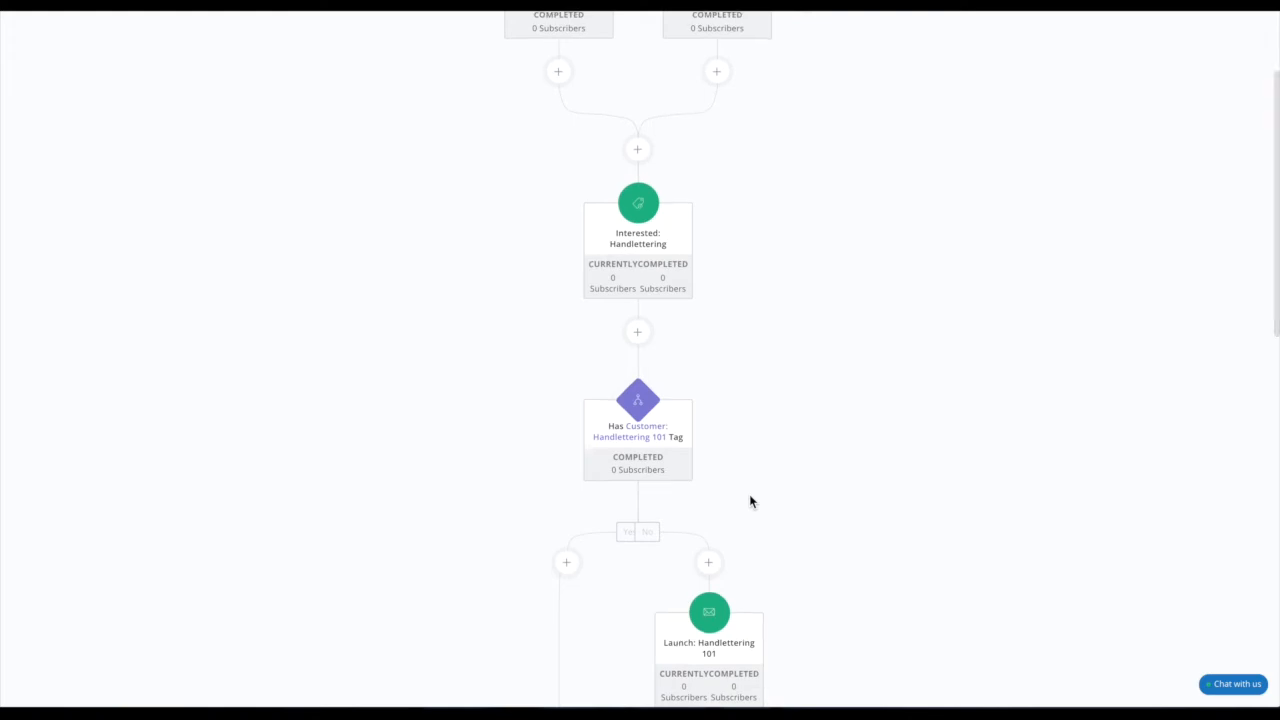
{"action": "scroll", "coordinate": [751, 501], "scroll_direction": "down", "scroll_amount": 3}
{"action": "scroll", "coordinate": [751, 501], "scroll_direction": "down", "scroll_amount": 1}
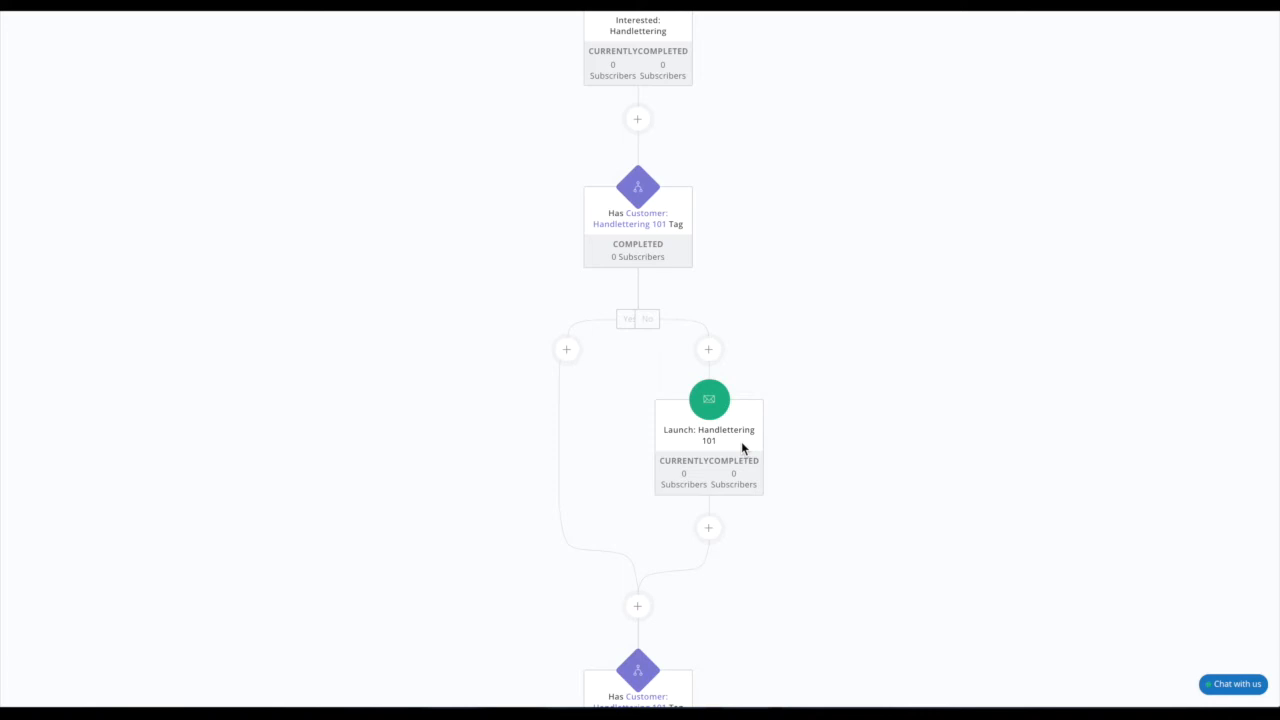
{"action": "scroll", "coordinate": [741, 448], "scroll_direction": "down", "scroll_amount": 2}
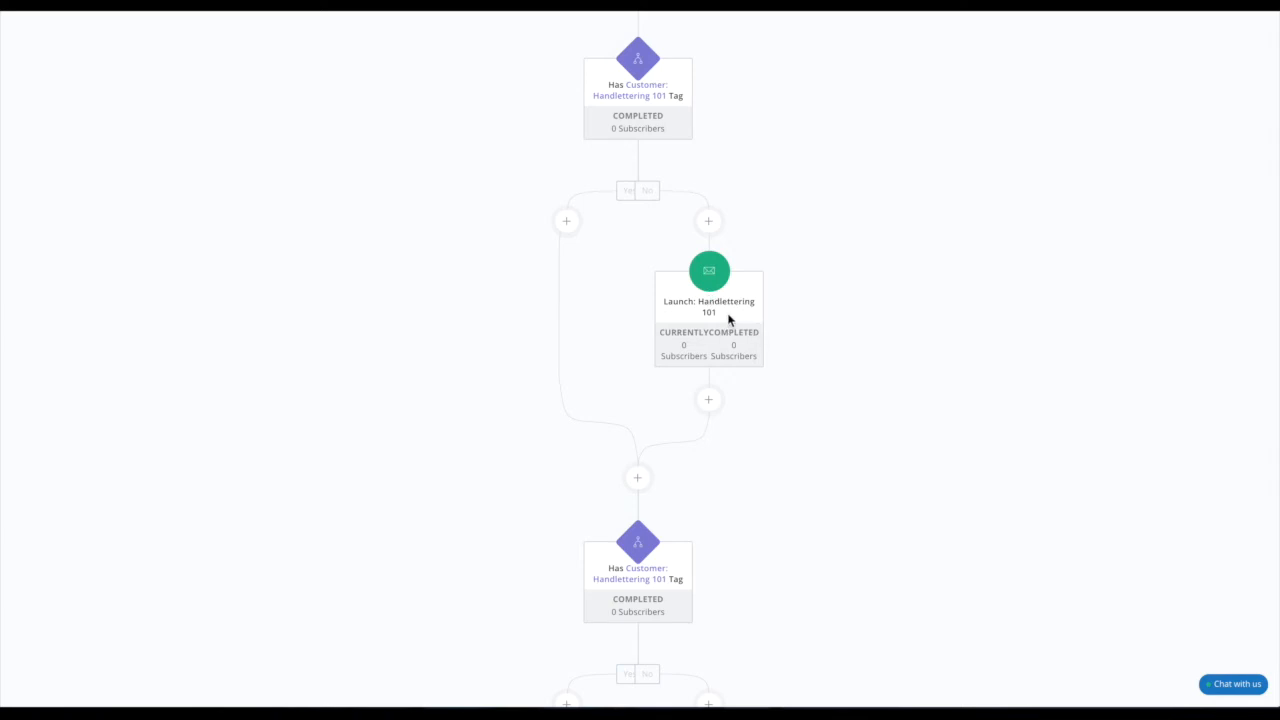
{"action": "scroll", "coordinate": [728, 318], "scroll_direction": "down", "scroll_amount": 2}
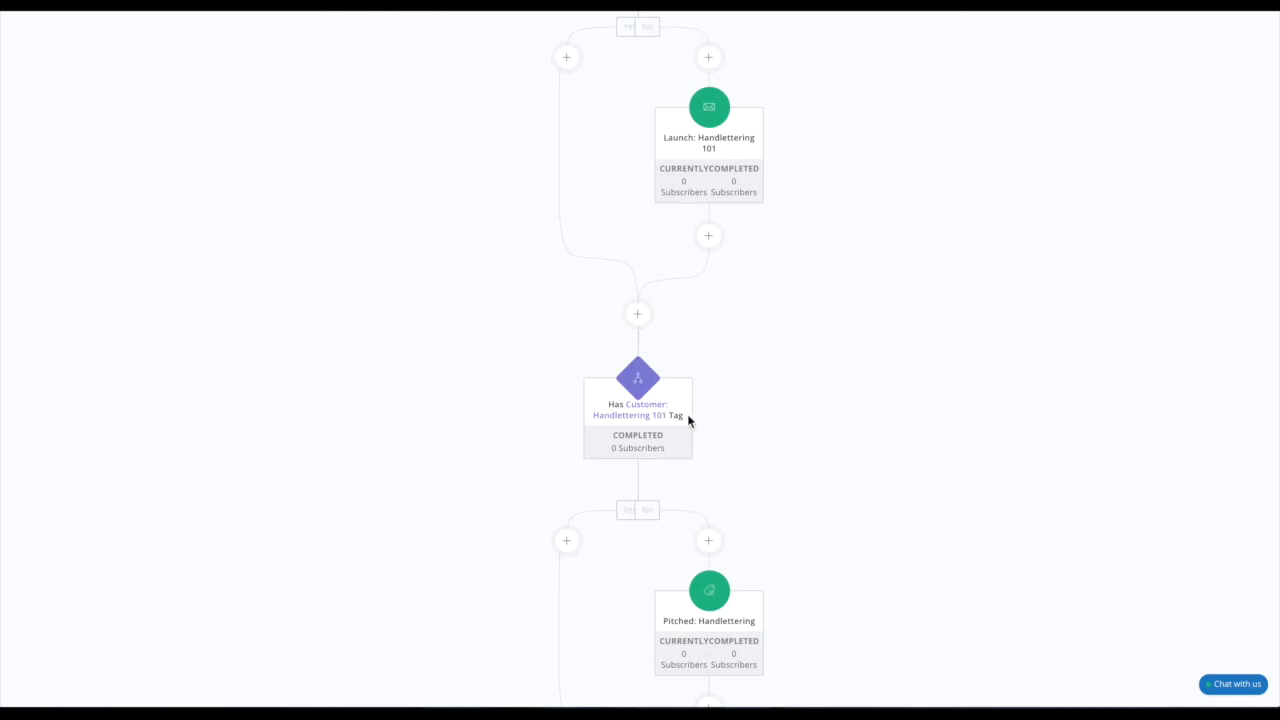
{"action": "scroll", "coordinate": [691, 426], "scroll_direction": "down", "scroll_amount": 2}
{"action": "scroll", "coordinate": [690, 421], "scroll_direction": "down", "scroll_amount": 1}
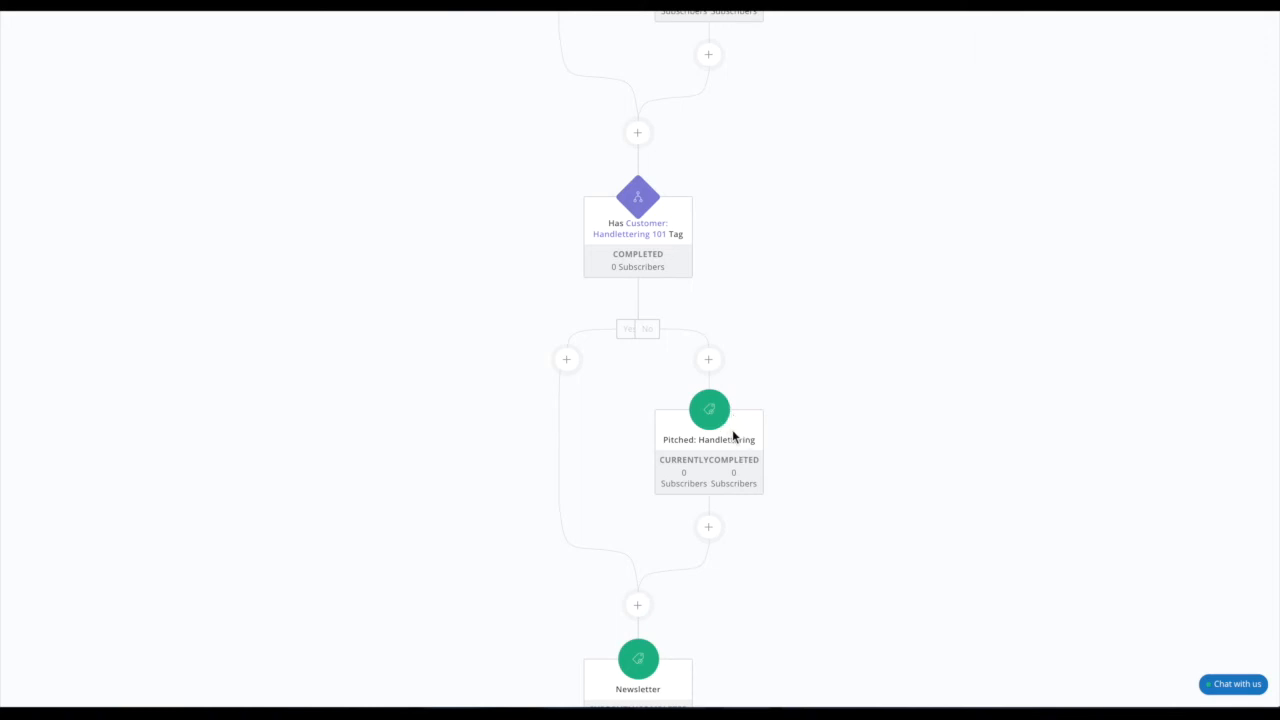
{"action": "scroll", "coordinate": [732, 436], "scroll_direction": "down", "scroll_amount": 3}
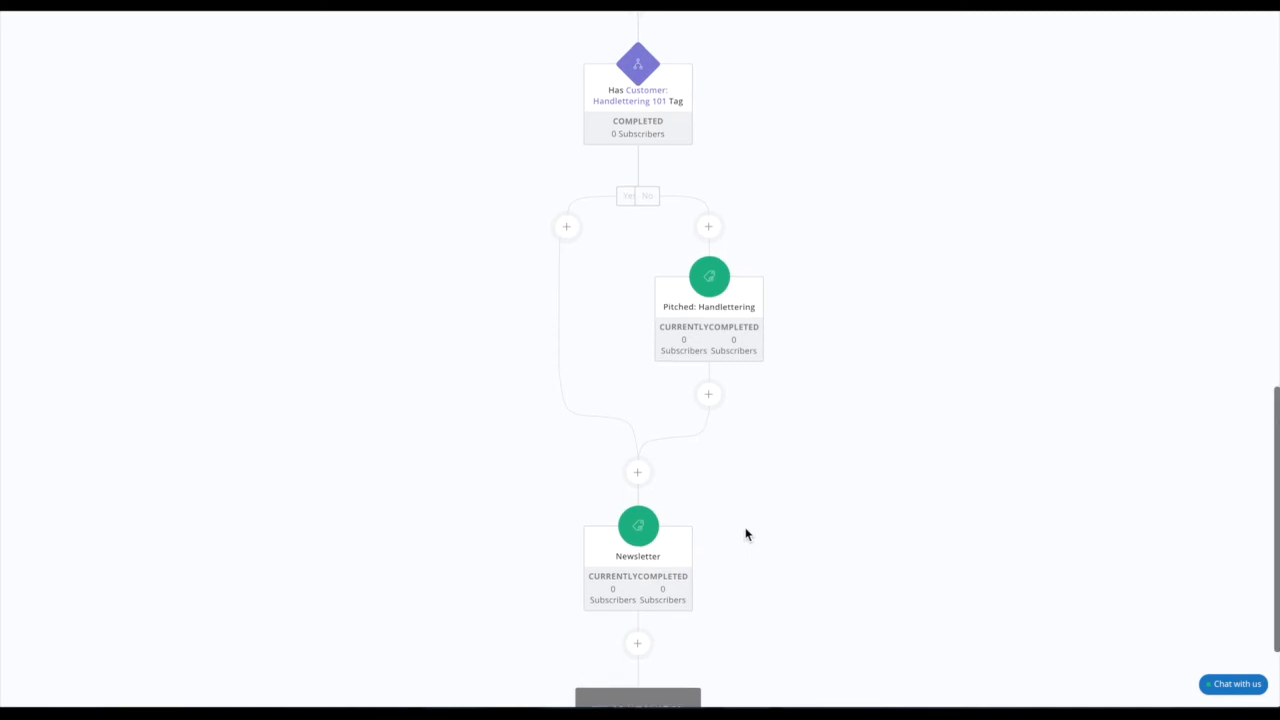
Step: Examine the finished flow between the end of the automation and the entry forms, including the "Pitched: Handlettering" and "Newsletter" tag actions
{"action": "scroll", "coordinate": [745, 535], "scroll_direction": "down", "scroll_amount": 1}
{"action": "scroll", "coordinate": [745, 535], "scroll_direction": "up", "scroll_amount": 4}
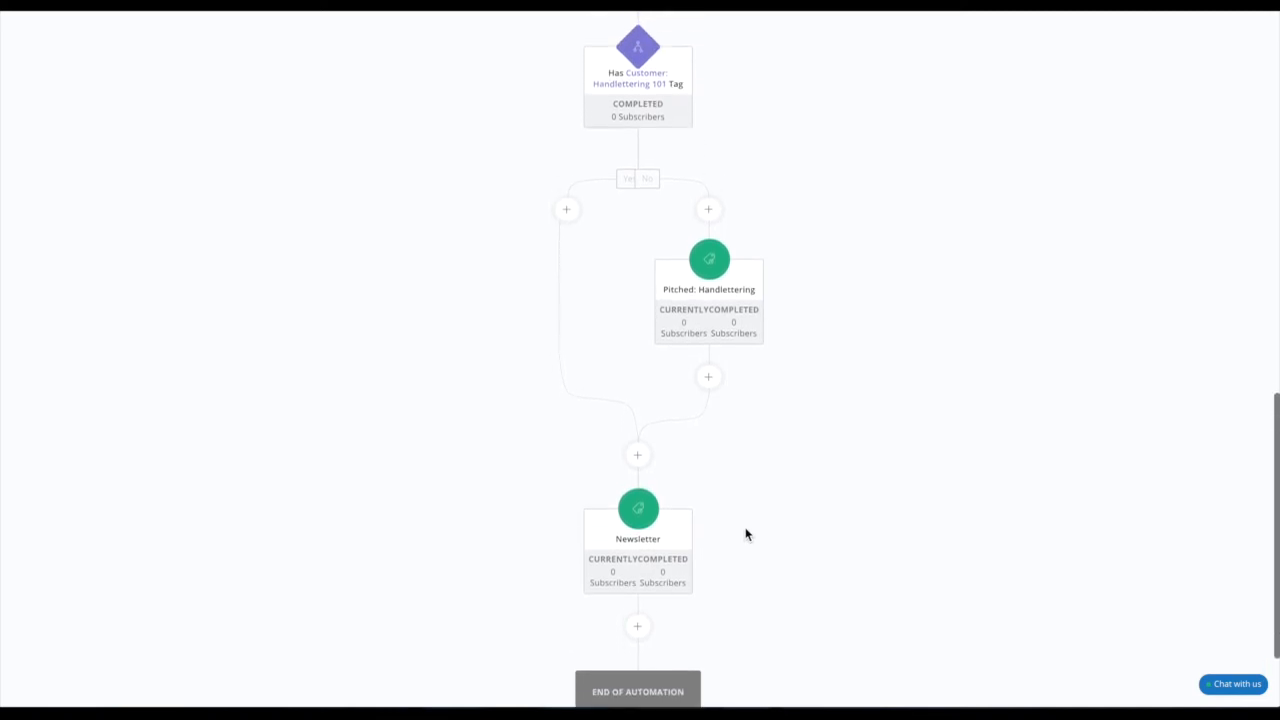
{"action": "scroll", "coordinate": [745, 535], "scroll_direction": "up", "scroll_amount": 8}
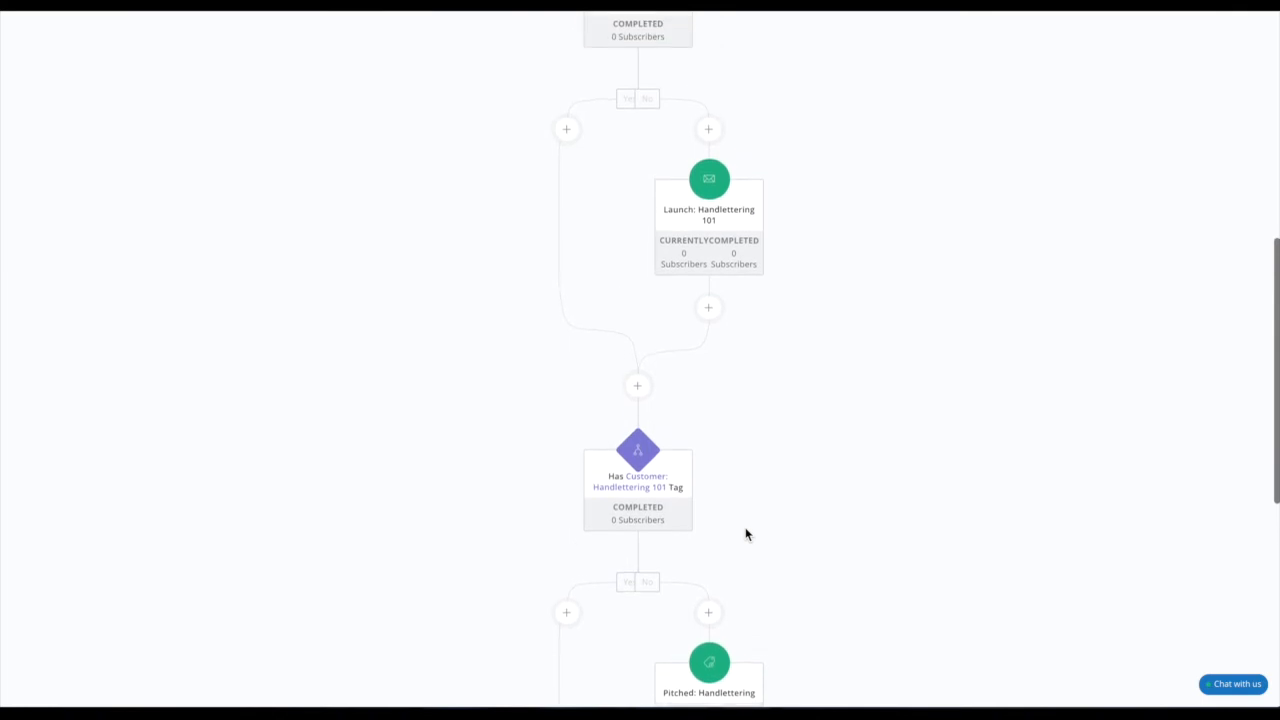
{"action": "scroll", "coordinate": [745, 535], "scroll_direction": "up", "scroll_amount": 4}
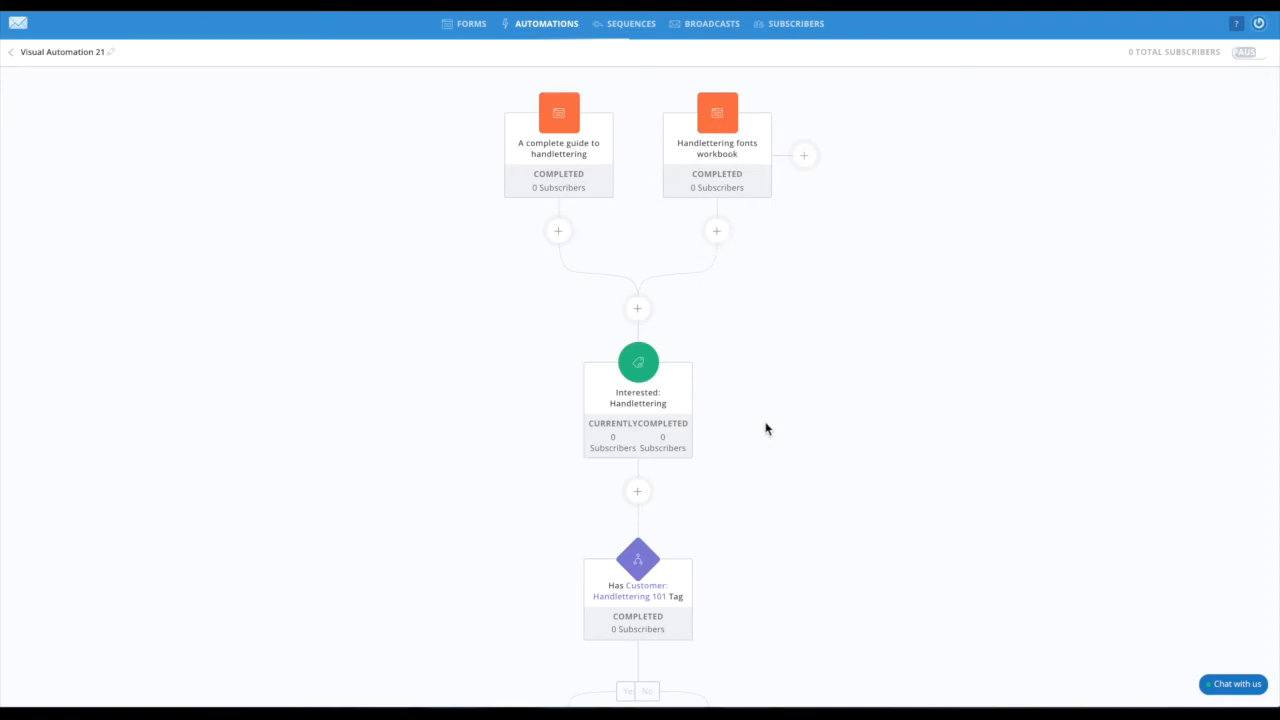
{"action": "scroll", "coordinate": [770, 470], "scroll_direction": "down", "scroll_amount": 1}
{"action": "scroll", "coordinate": [772, 484], "scroll_direction": "down", "scroll_amount": 10}
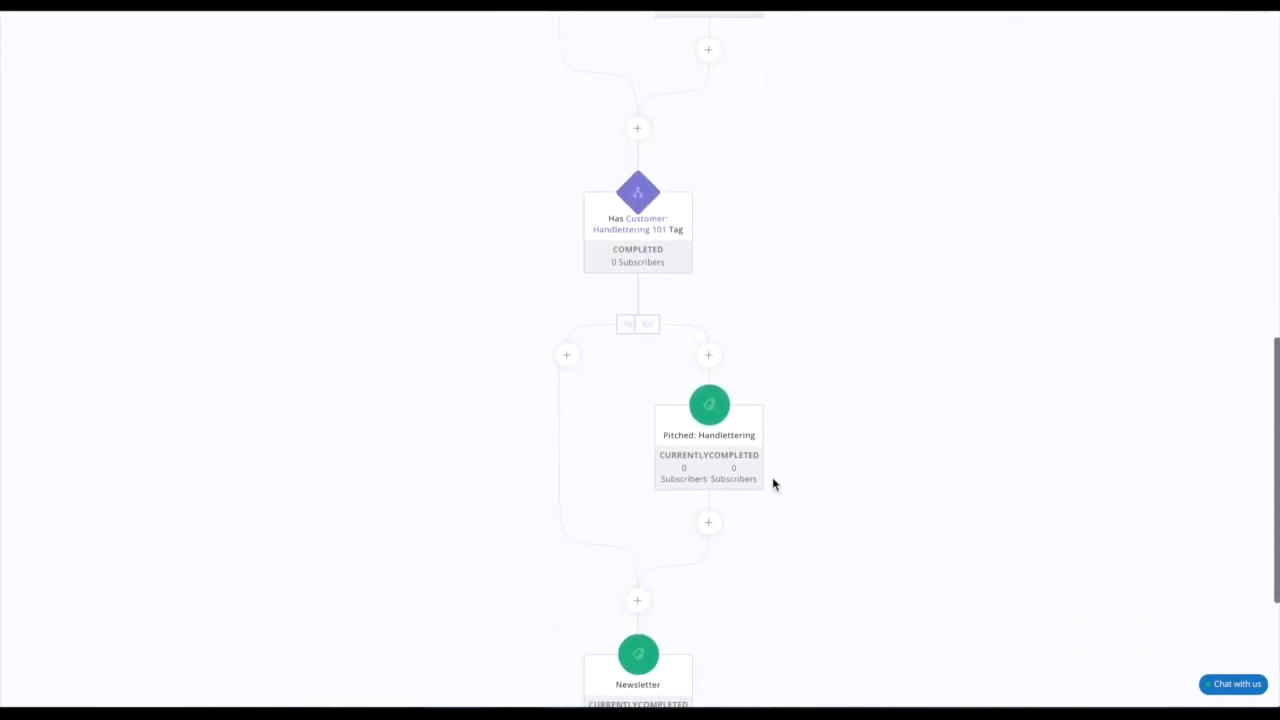
{"action": "scroll", "coordinate": [772, 484], "scroll_direction": "down", "scroll_amount": 3}
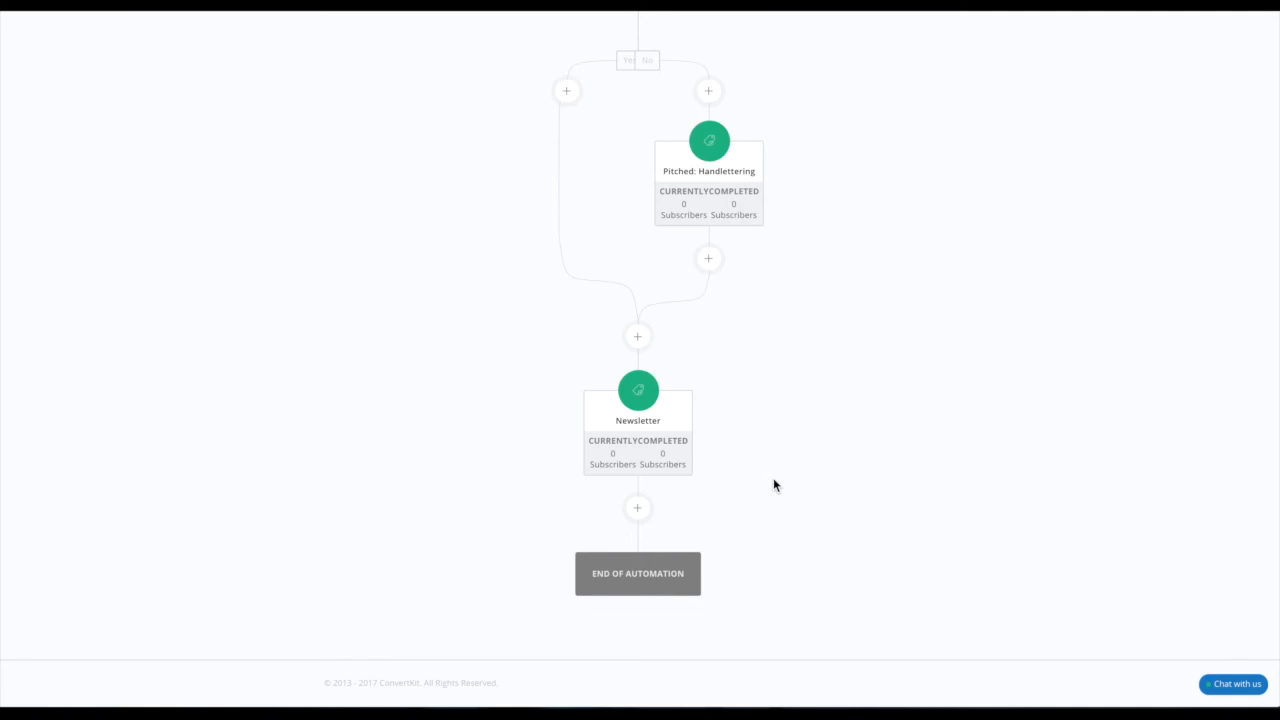
{"action": "scroll", "coordinate": [789, 447], "scroll_direction": "up", "scroll_amount": 10}
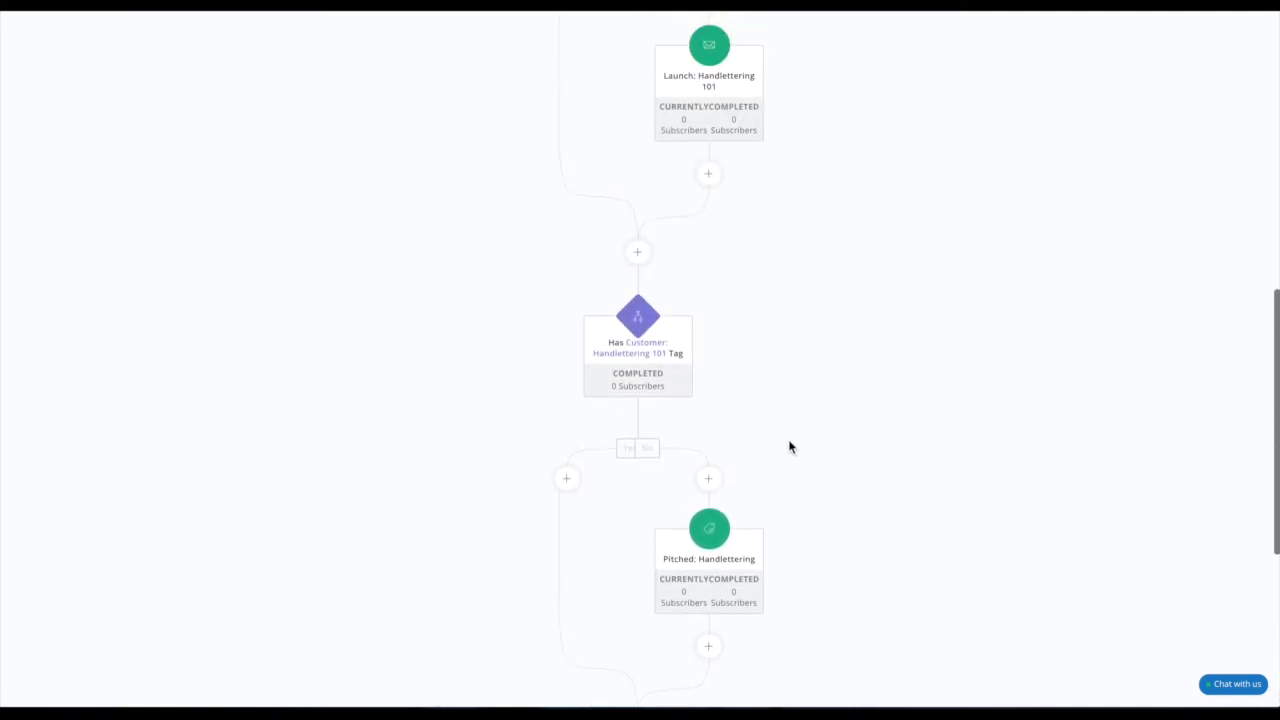
{"action": "scroll", "coordinate": [789, 447], "scroll_direction": "up", "scroll_amount": 3}
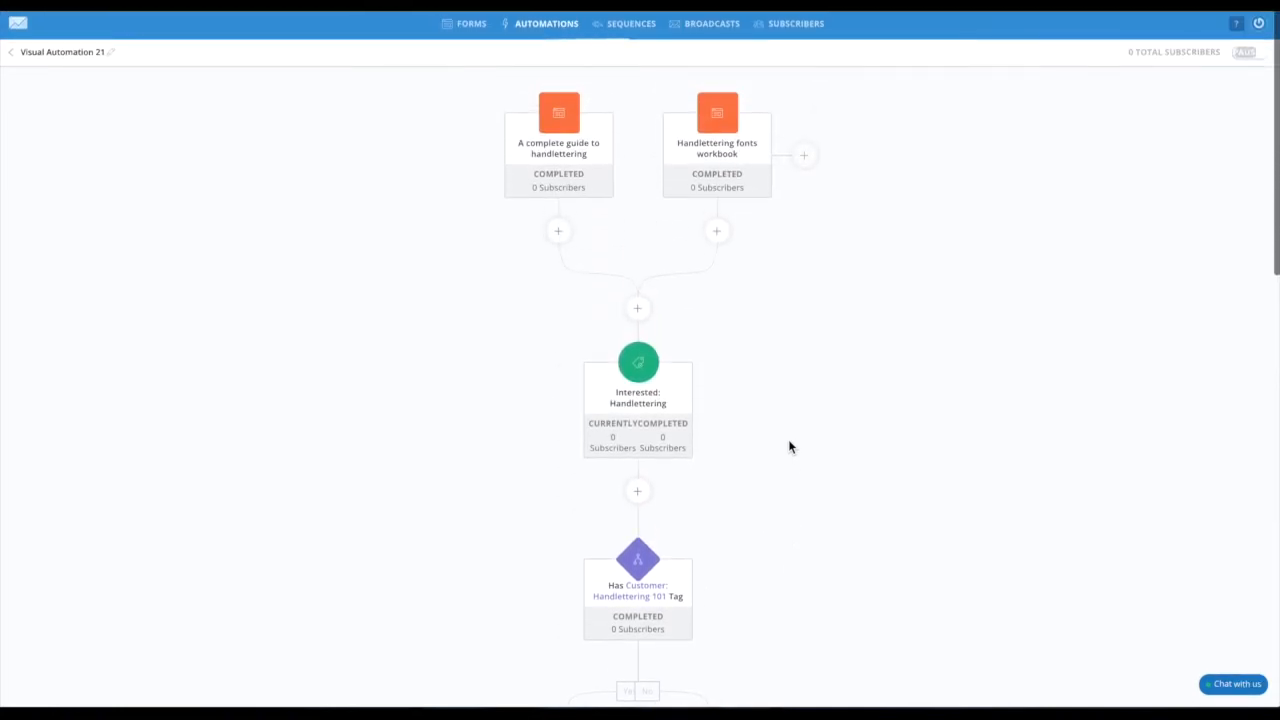
Step: Start another entry event beside the "Handlettering fonts workbook" form and set its trigger to a tag being added to a subscriber
{"action": "left_click", "coordinate": [806, 157]}
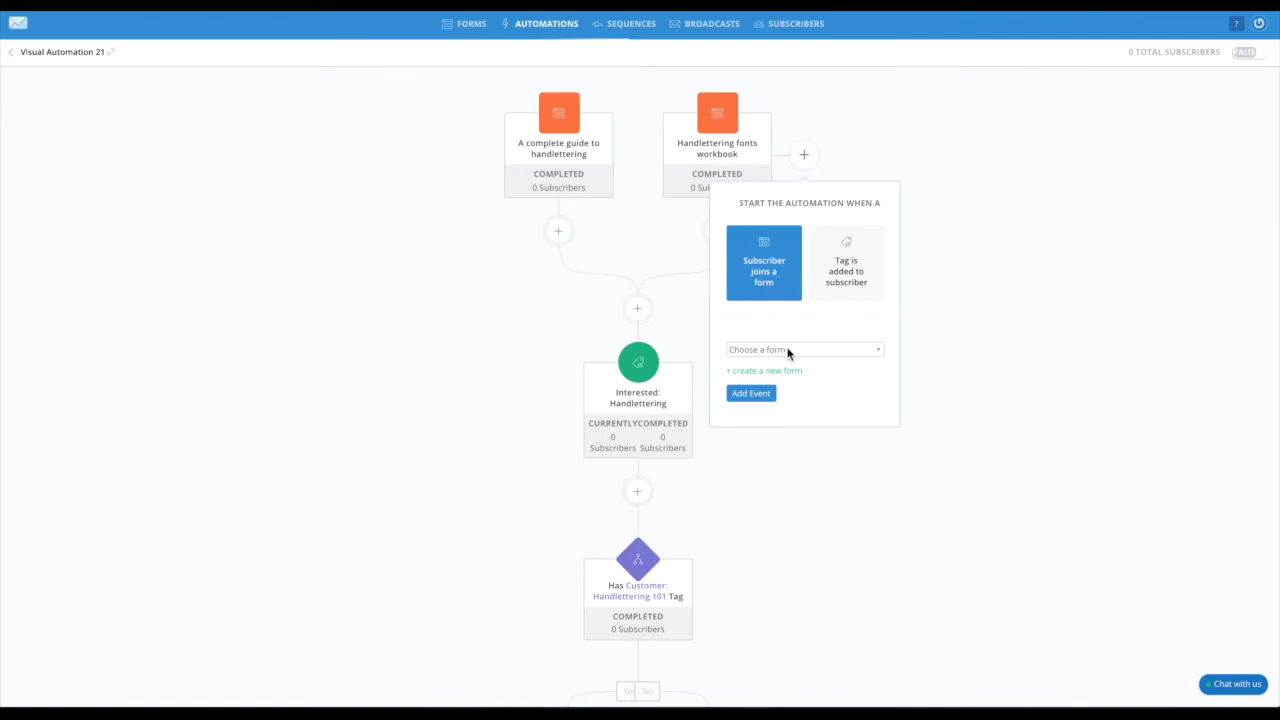
{"action": "left_click", "coordinate": [787, 352]}
{"action": "left_click", "coordinate": [790, 345]}
{"action": "left_click", "coordinate": [851, 289]}
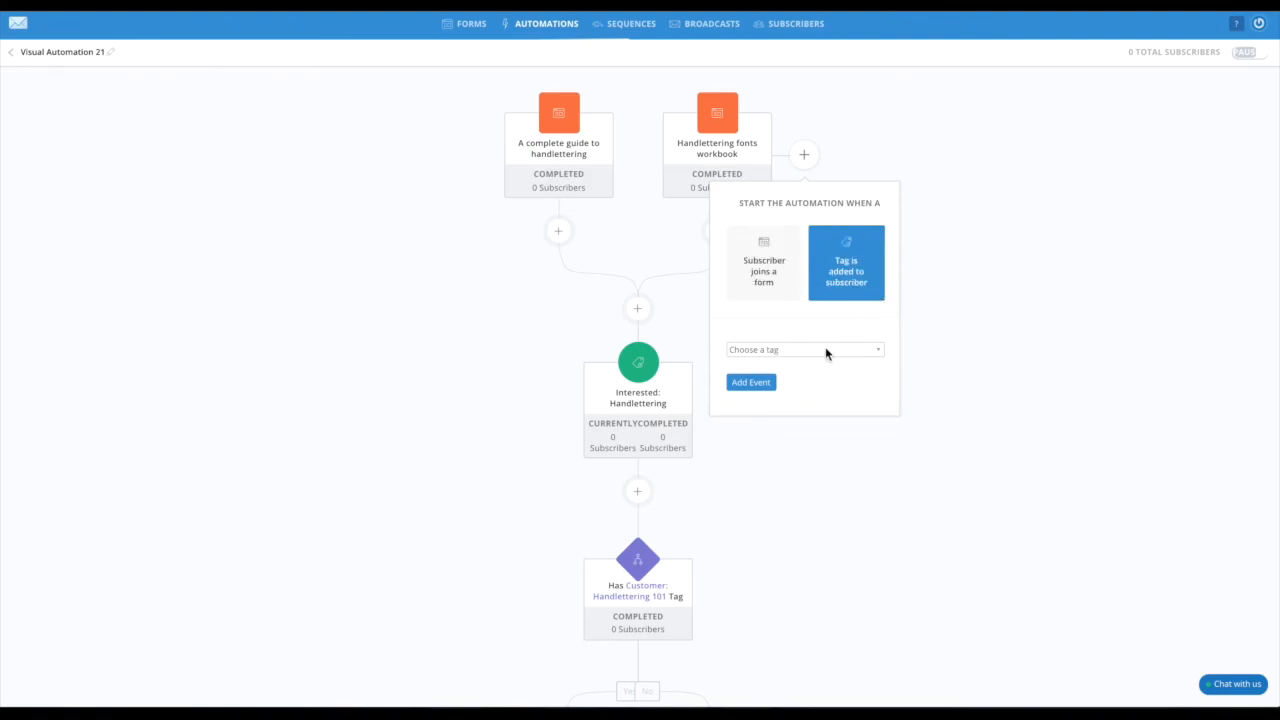